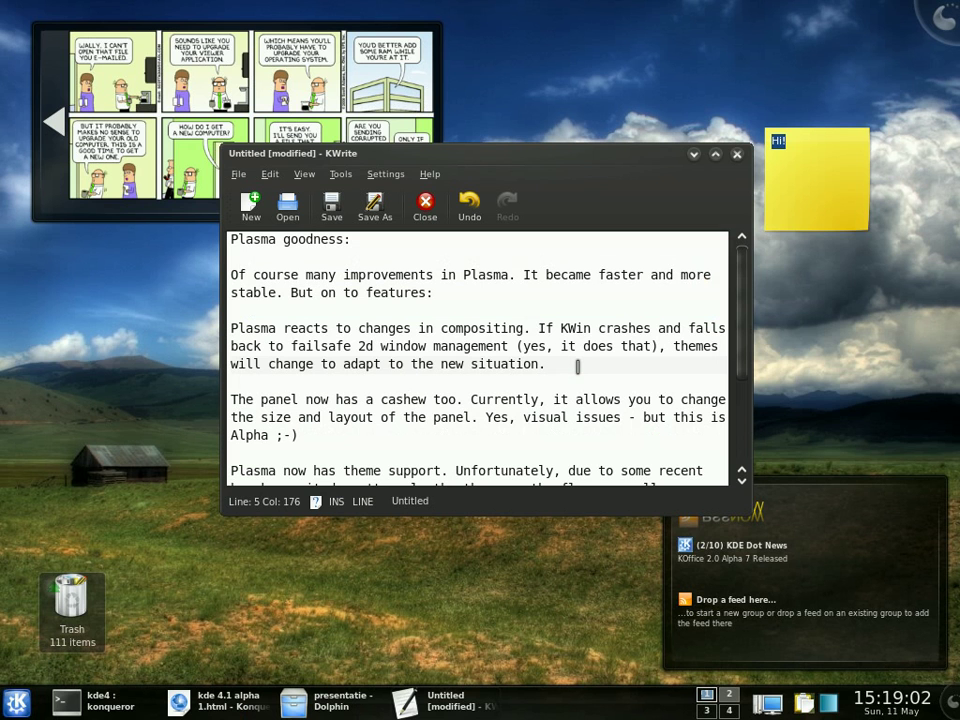
# Turn off desktop effects in the window behavior configuration and confirm the change
pyautogui.rightClick(559, 154)
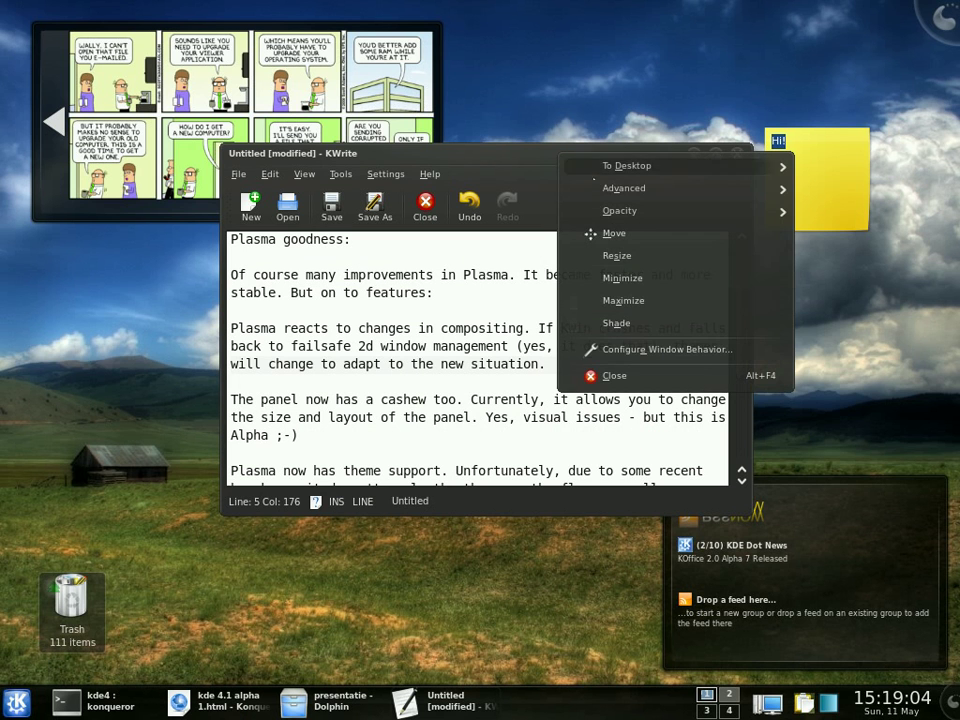
pyautogui.click(632, 349)
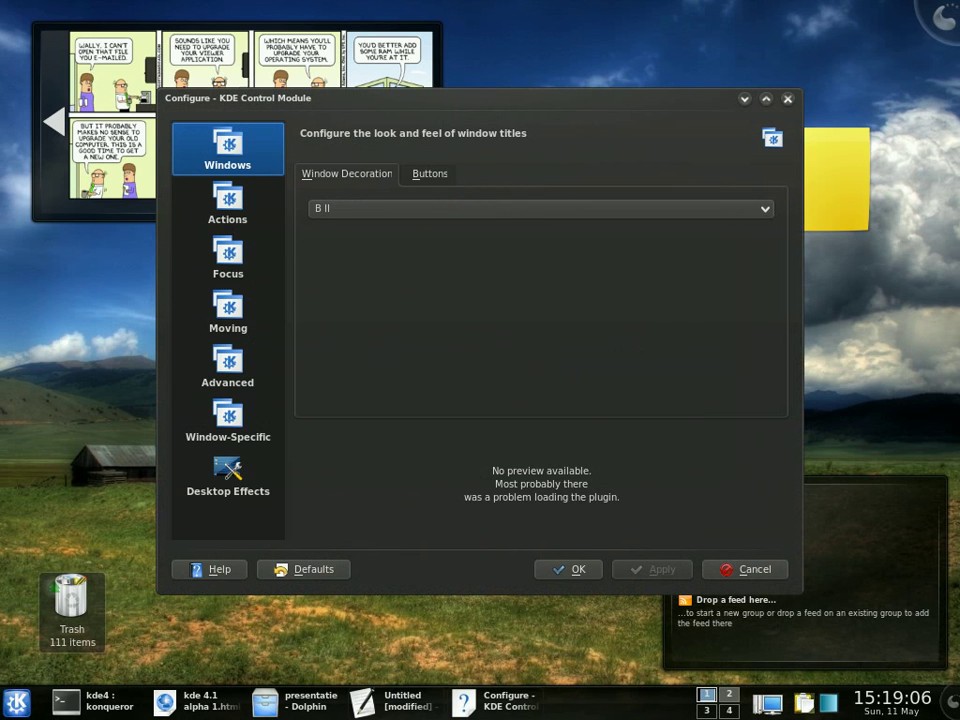
pyautogui.click(255, 490)
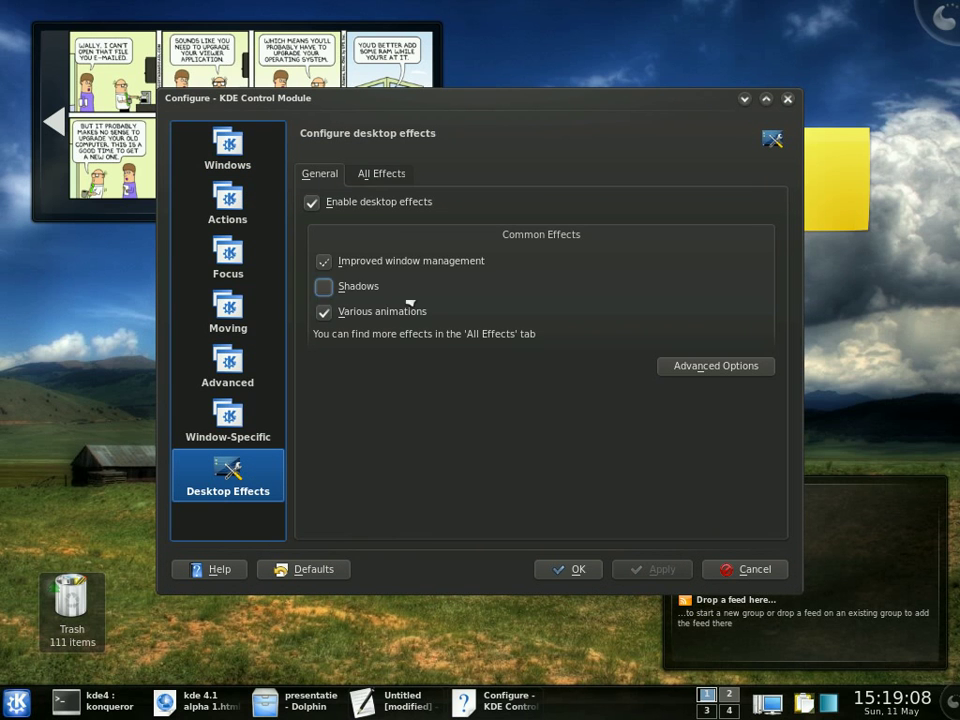
pyautogui.click(395, 208)
pyautogui.click(650, 570)
pyautogui.click(578, 569)
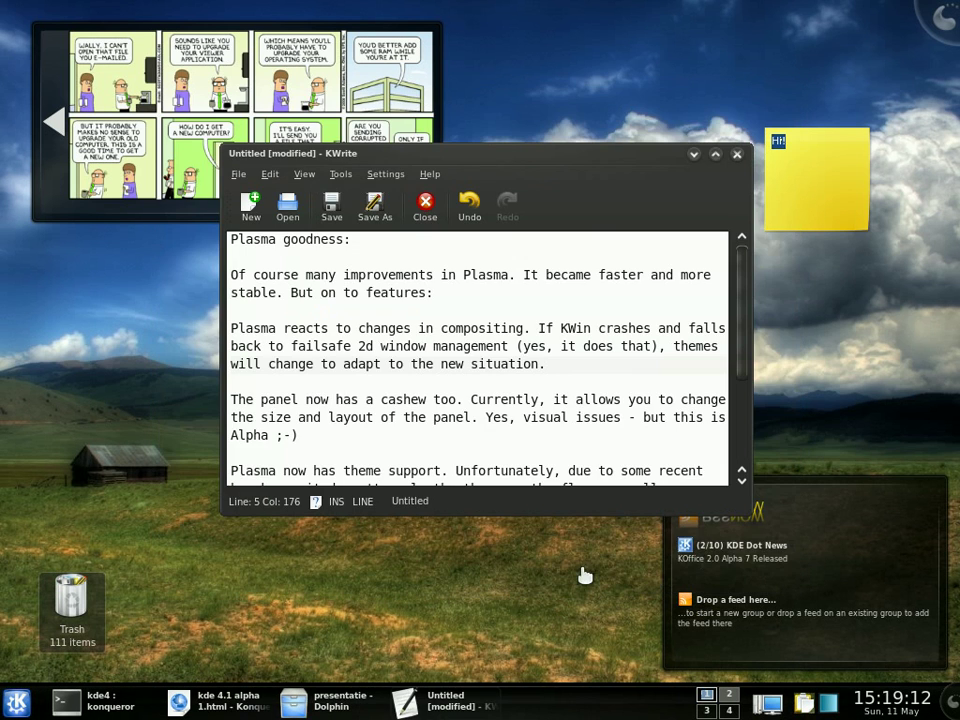
# Bring up the Run Command dialog to examine its theme with desktop effects disabled
pyautogui.hotkey('alt', 'F2')
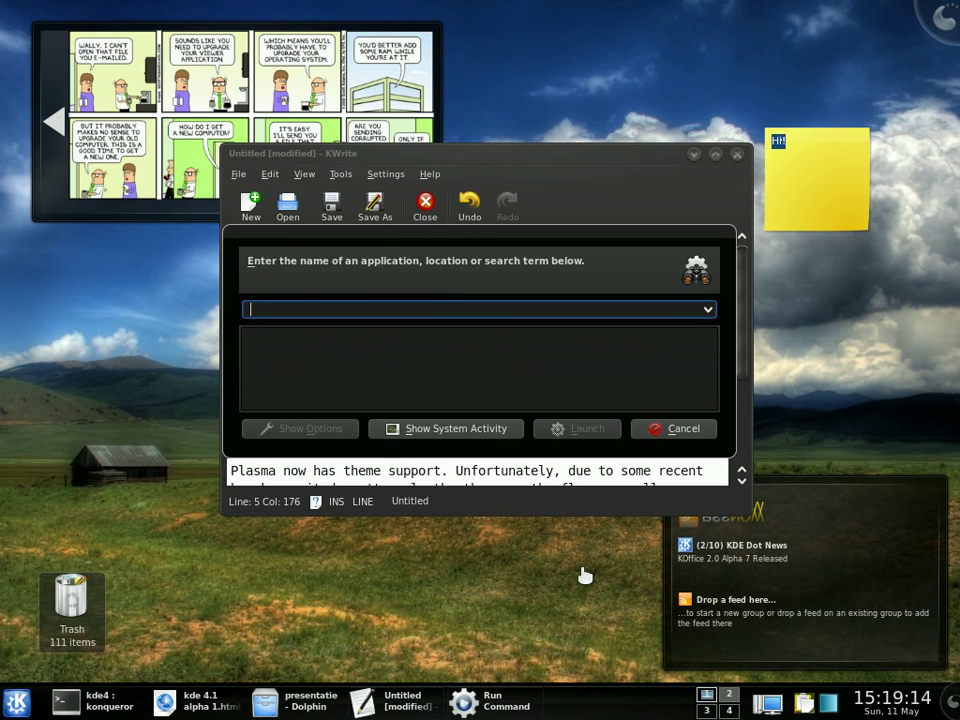
pyautogui.press('Escape')
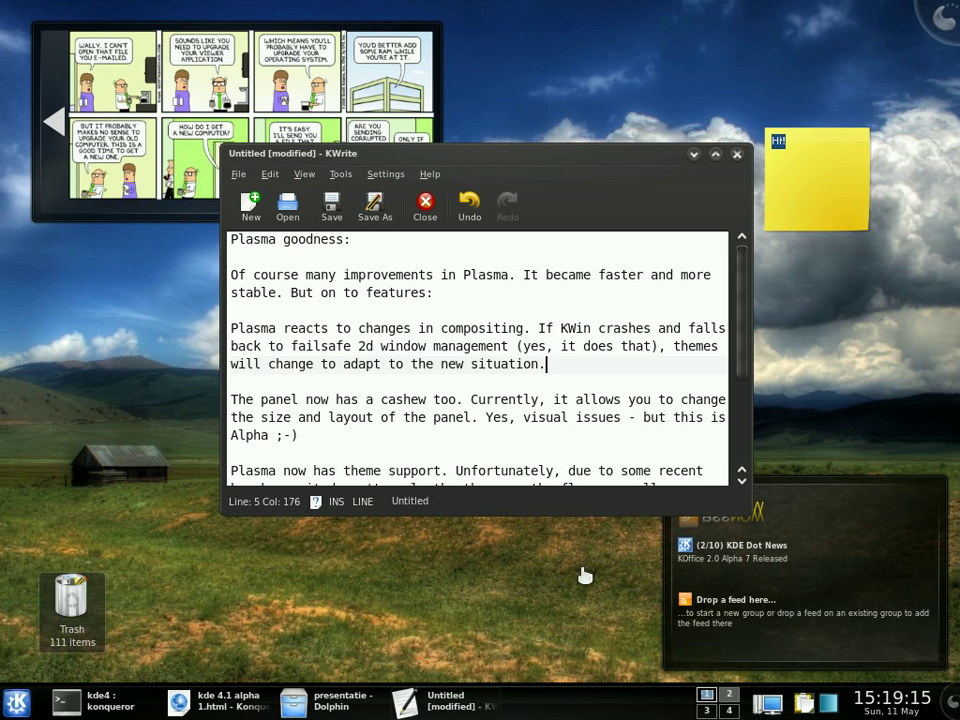
pyautogui.hotkey('alt', 'F2')
# Enable desktop effects again in the window behavior configuration while keeping the Run Command dialog open
pyautogui.rightClick(541, 163)
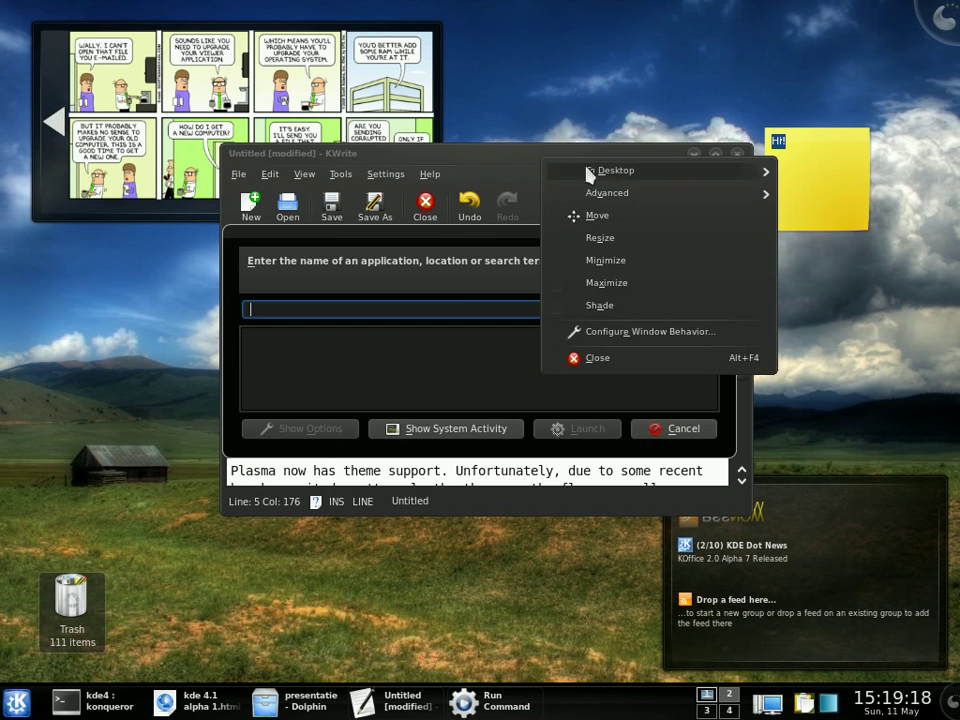
pyautogui.click(640, 329)
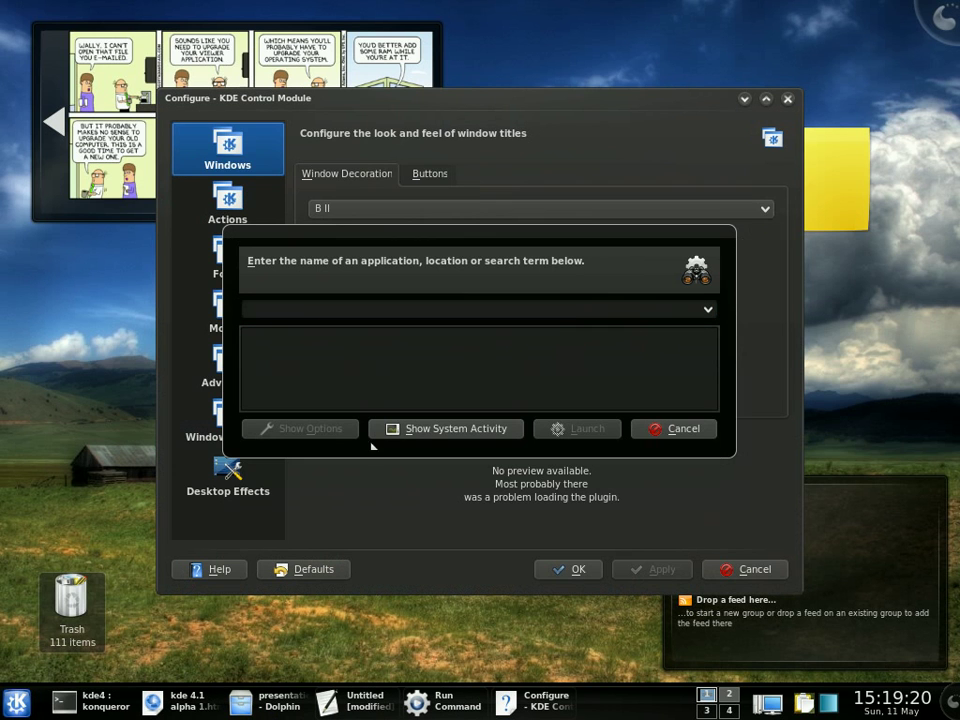
pyautogui.click(238, 491)
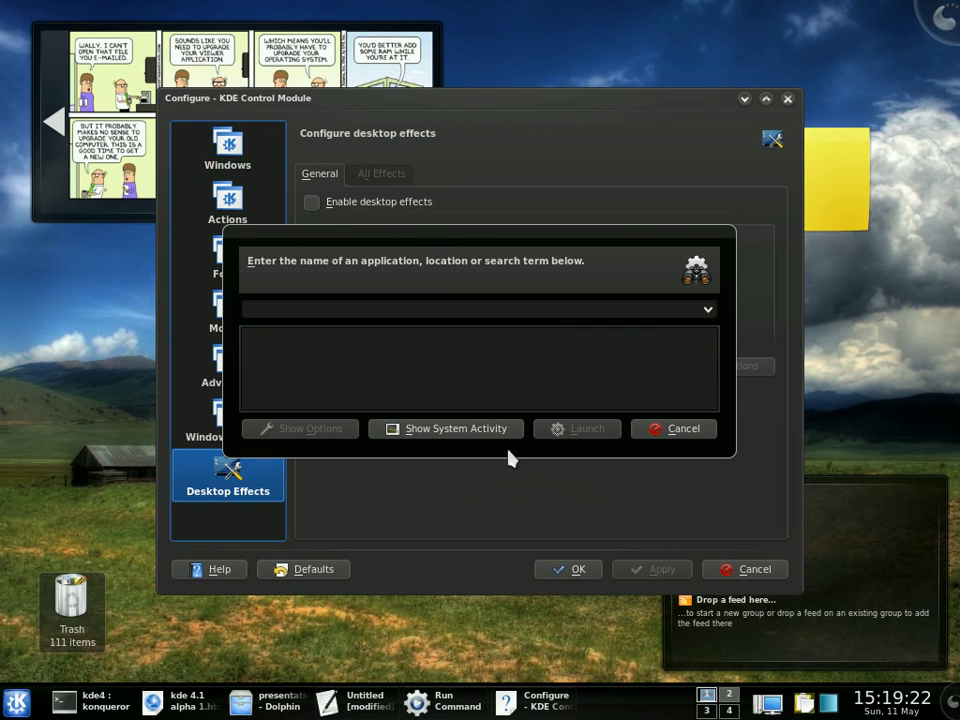
pyautogui.click(364, 201)
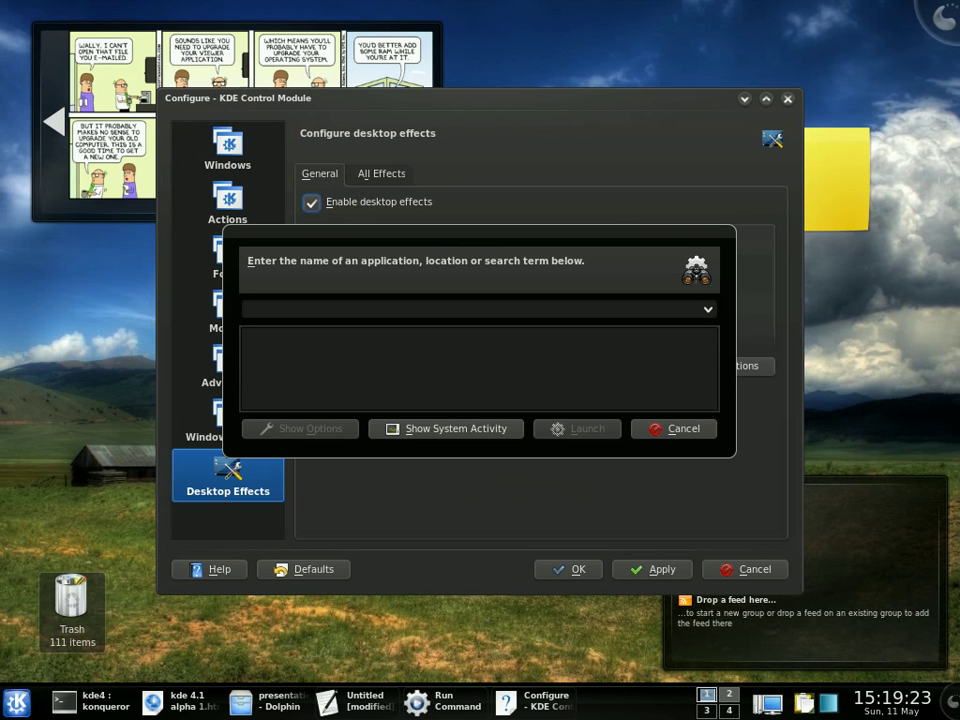
pyautogui.click(572, 570)
# Close the Run Command dialog
pyautogui.moveTo(439, 266); pyautogui.dragTo(405, 240)
pyautogui.click(362, 384)
pyautogui.click(681, 427)
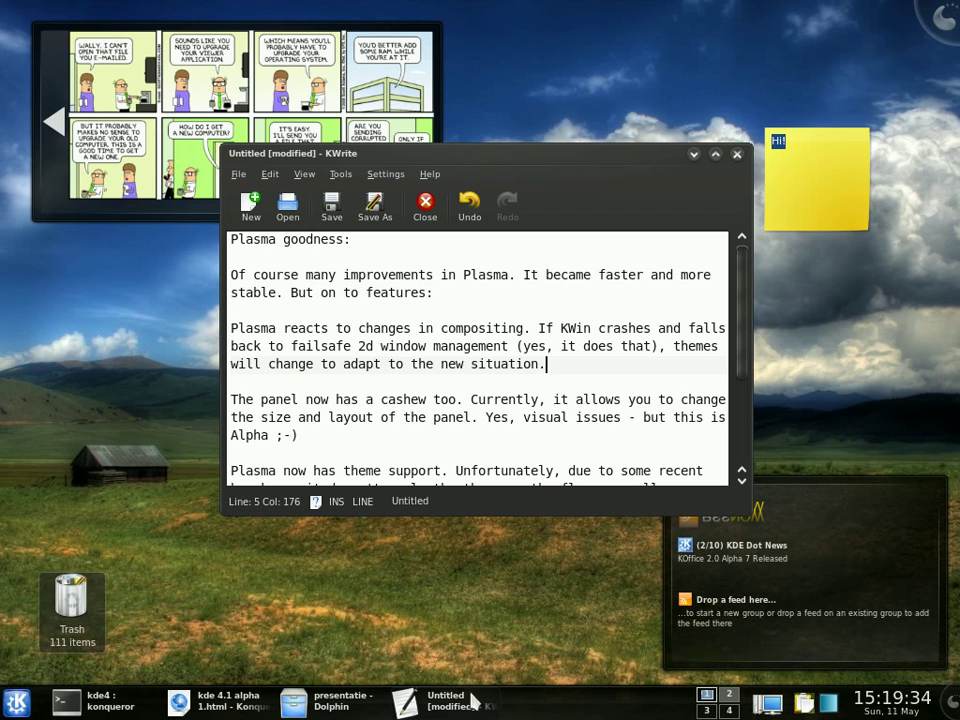
# Highlight the paragraph about the panel cashew in the notes, then clear the selection
pyautogui.scroll(-1, 478, 360)
pyautogui.click(370, 380)
pyautogui.hotkey('shift', 'Up')
pyautogui.hotkey('shift', 'Up')
pyautogui.hotkey('shift', 'Up')
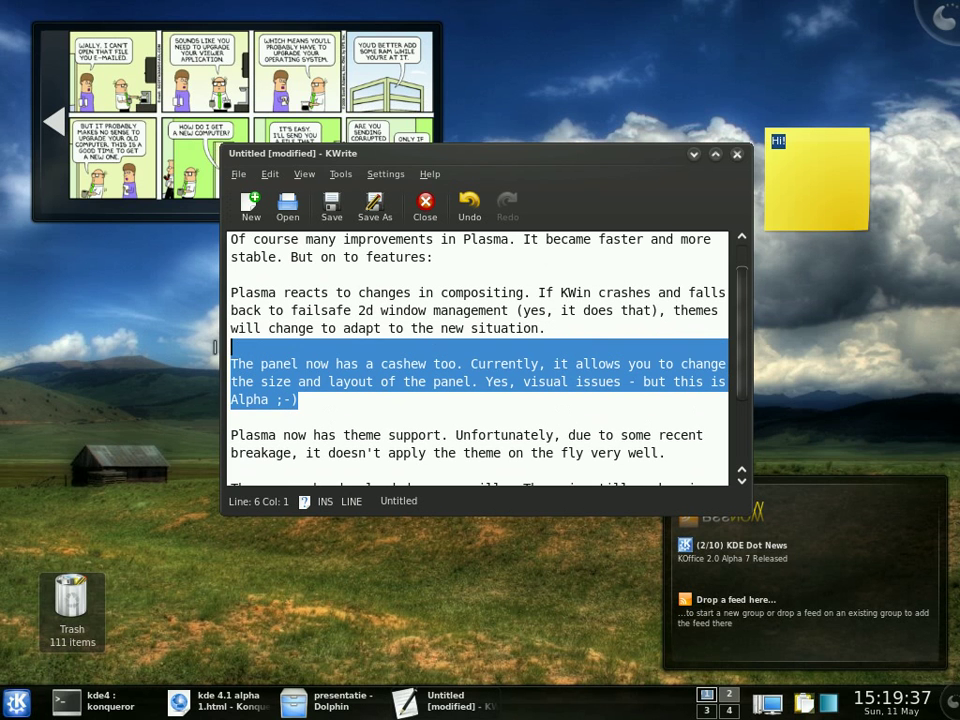
pyautogui.click(486, 413)
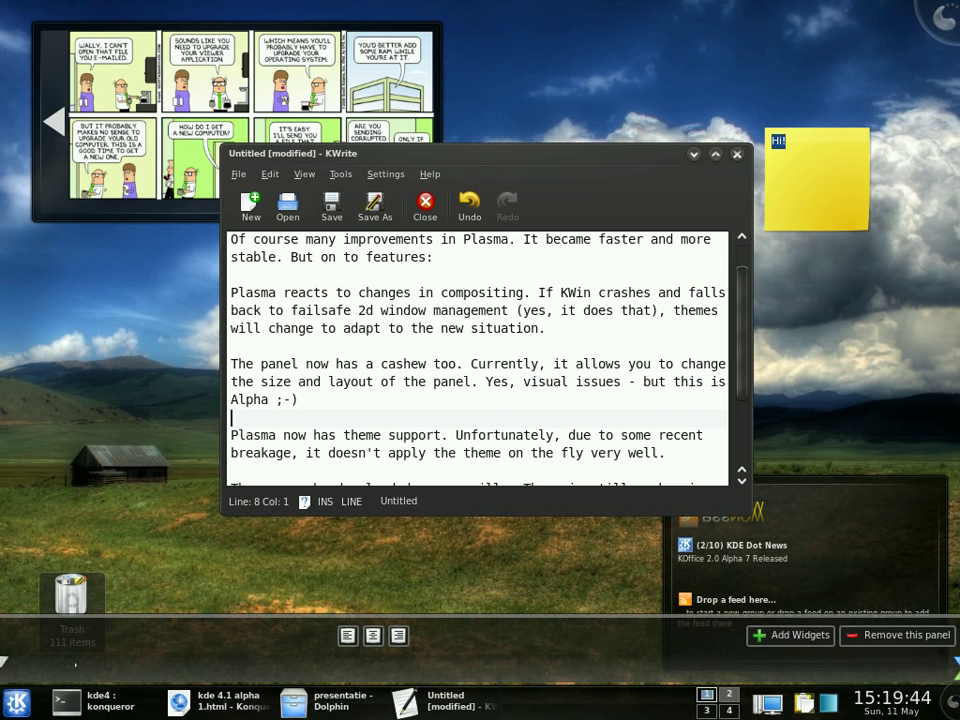
# Shorten the panel by moving its left end inward, center it, and narrow it further from its right end
pyautogui.moveTo(5, 662); pyautogui.dragTo(104, 668)
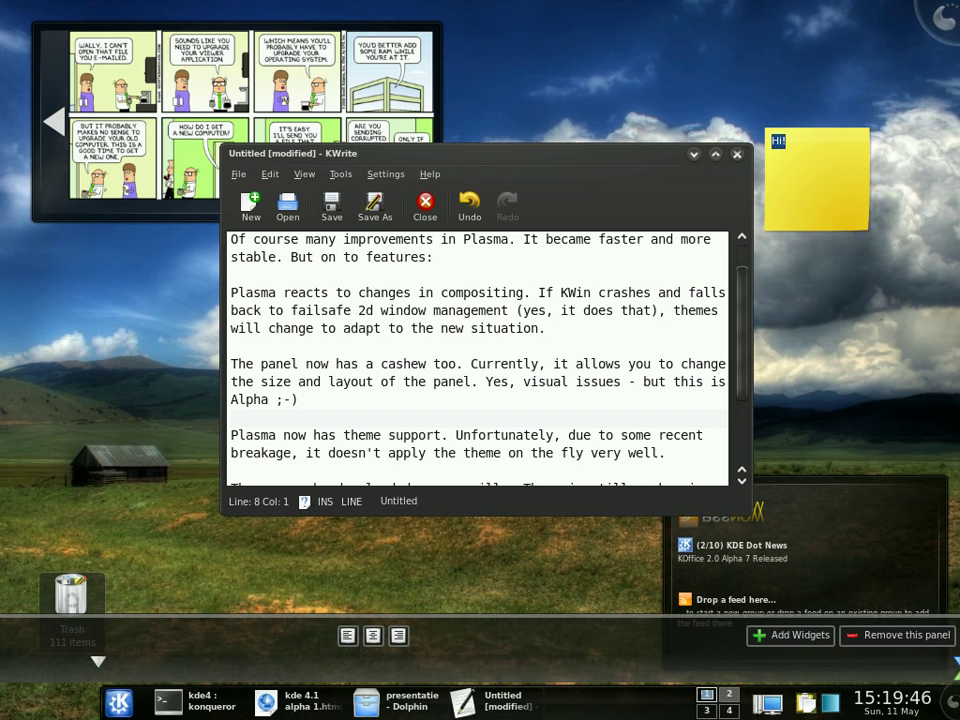
pyautogui.click(372, 637)
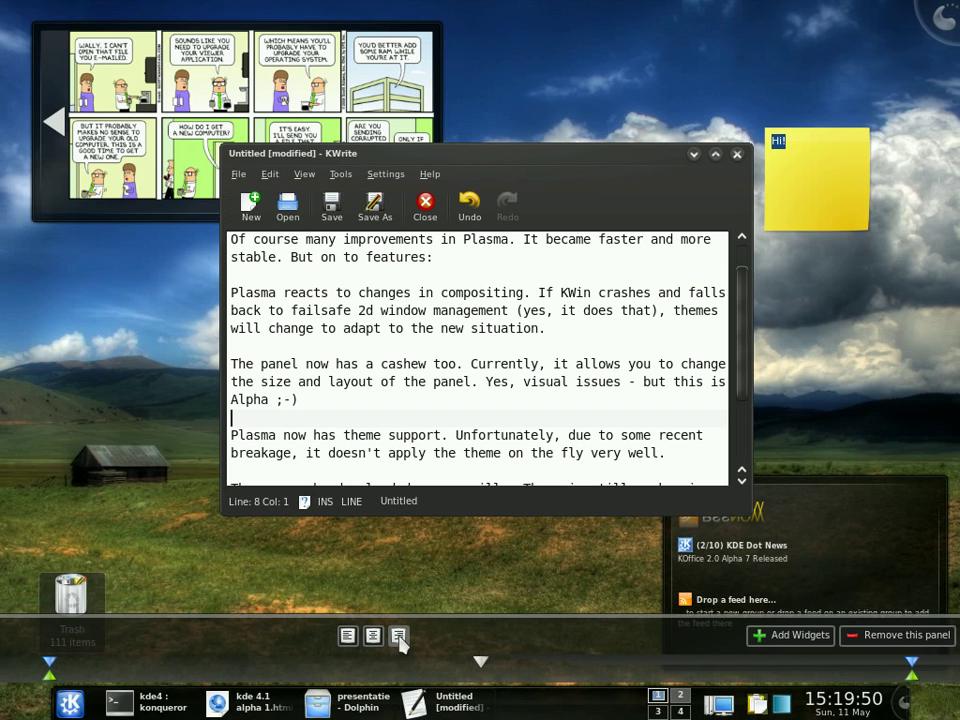
pyautogui.moveTo(911, 663); pyautogui.dragTo(866, 665)
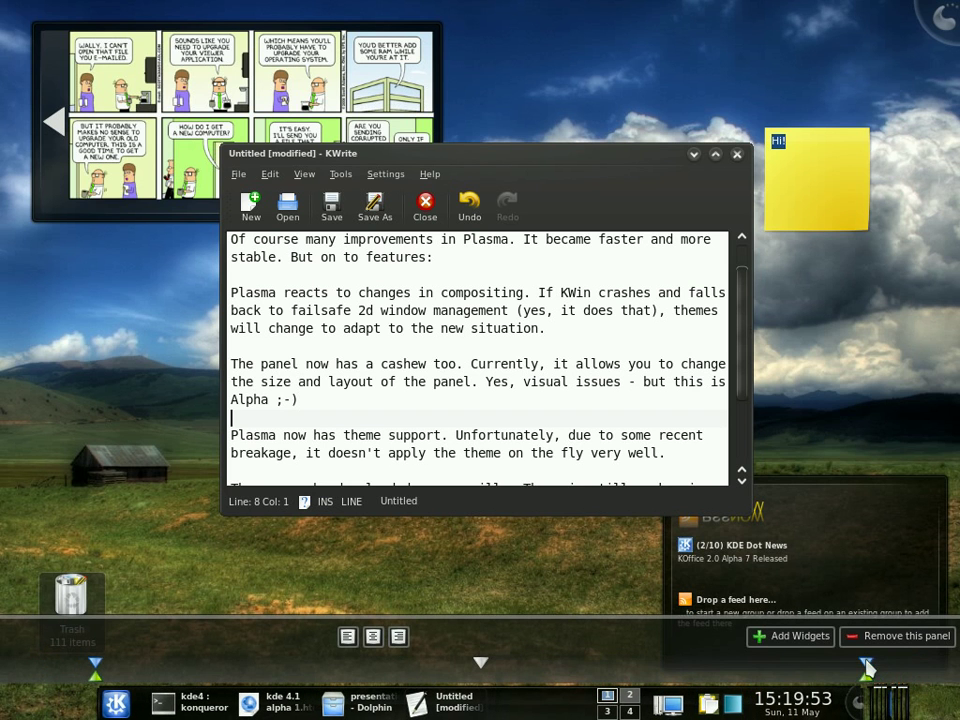
# Try right and left alignment for the panel, then center it and shift it toward the left edge
pyautogui.click(398, 637)
pyautogui.click(348, 637)
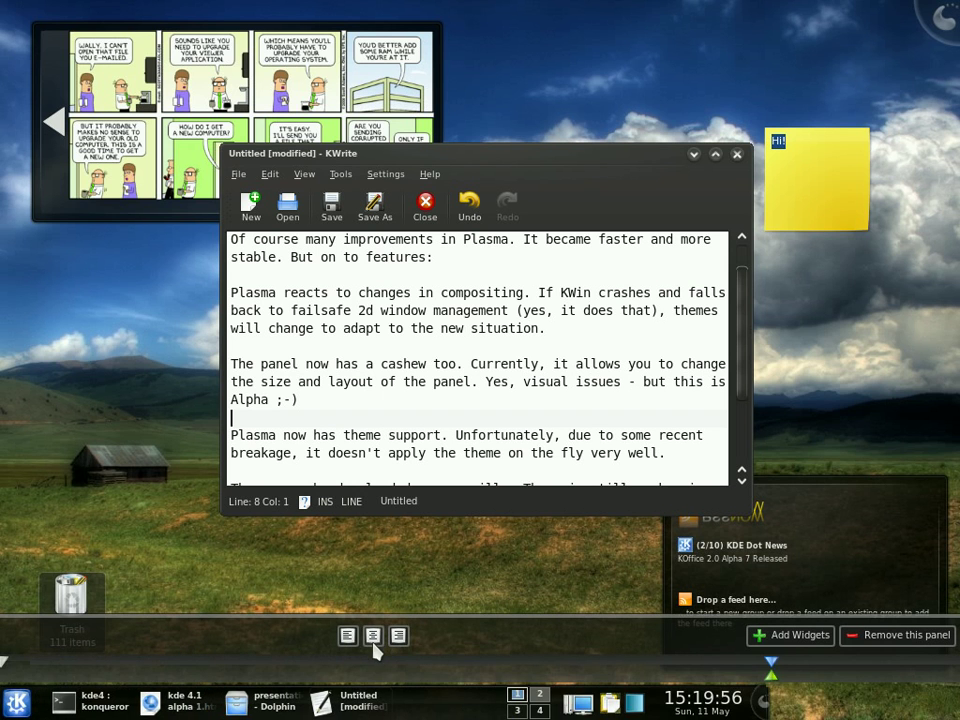
pyautogui.click(373, 637)
pyautogui.moveTo(470, 665); pyautogui.dragTo(376, 656)
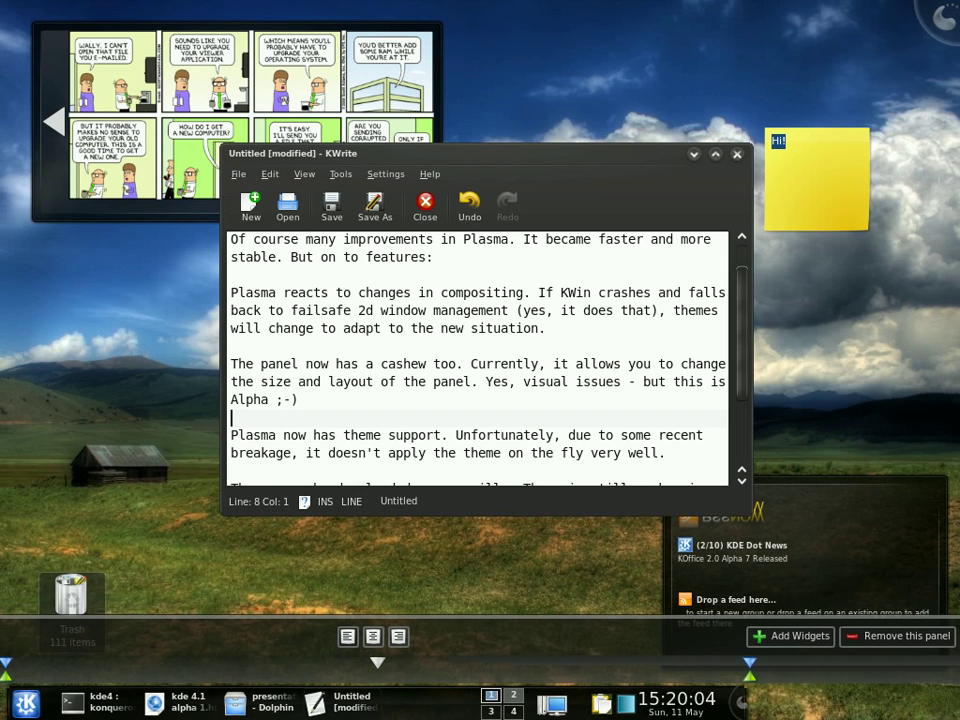
# Left-align the panel, stretch it to the full screen width and close the panel settings
pyautogui.click(347, 636)
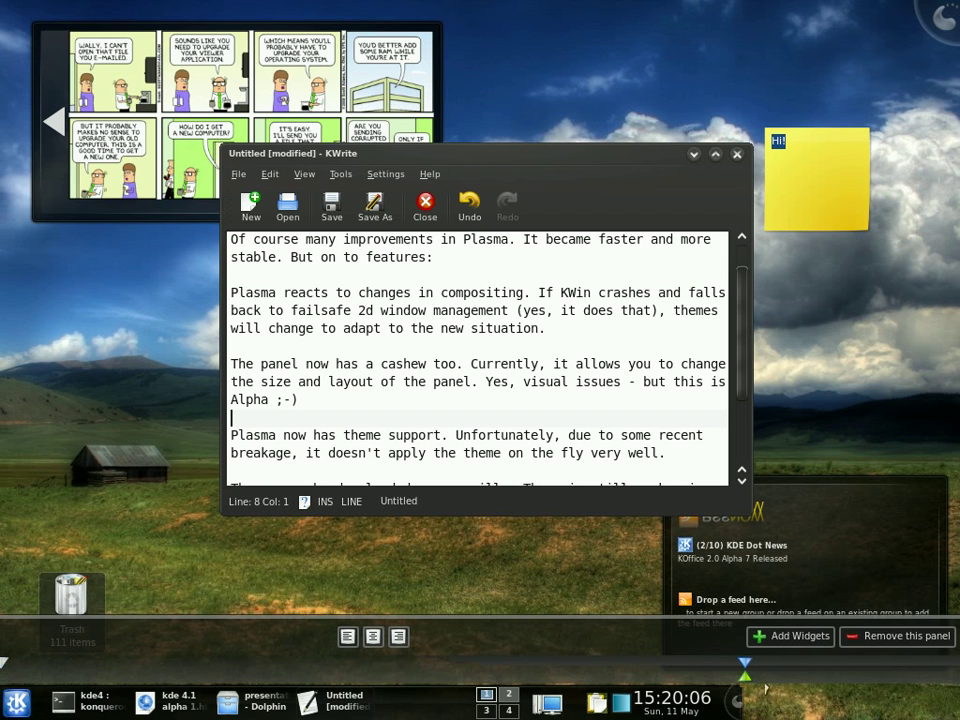
pyautogui.moveTo(745, 676); pyautogui.dragTo(959, 678)
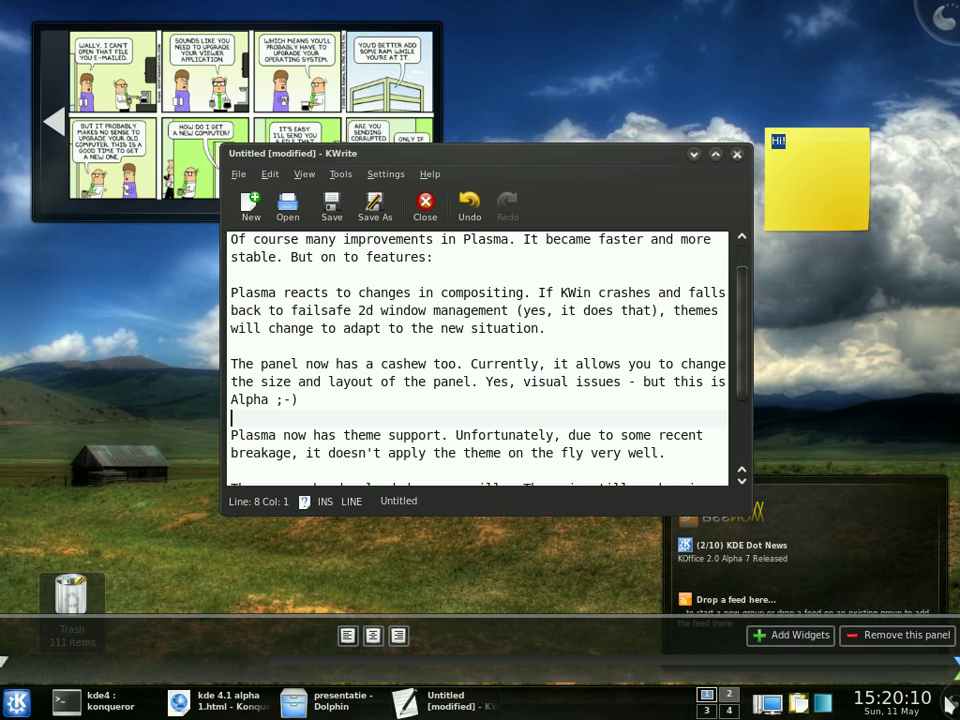
pyautogui.press('Escape')
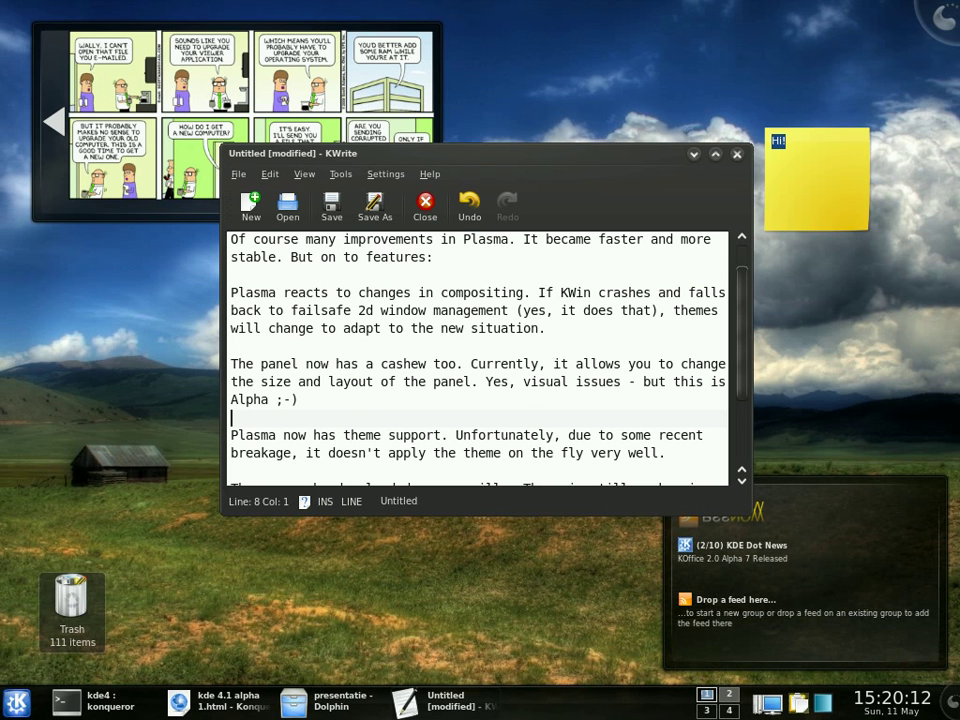
# Highlight the notes paragraph about theme support and change the desktop theme to Aya in Desktop Settings
pyautogui.scroll(-1, 379, 406)
pyautogui.moveTo(343, 366); pyautogui.dragTo(345, 416)
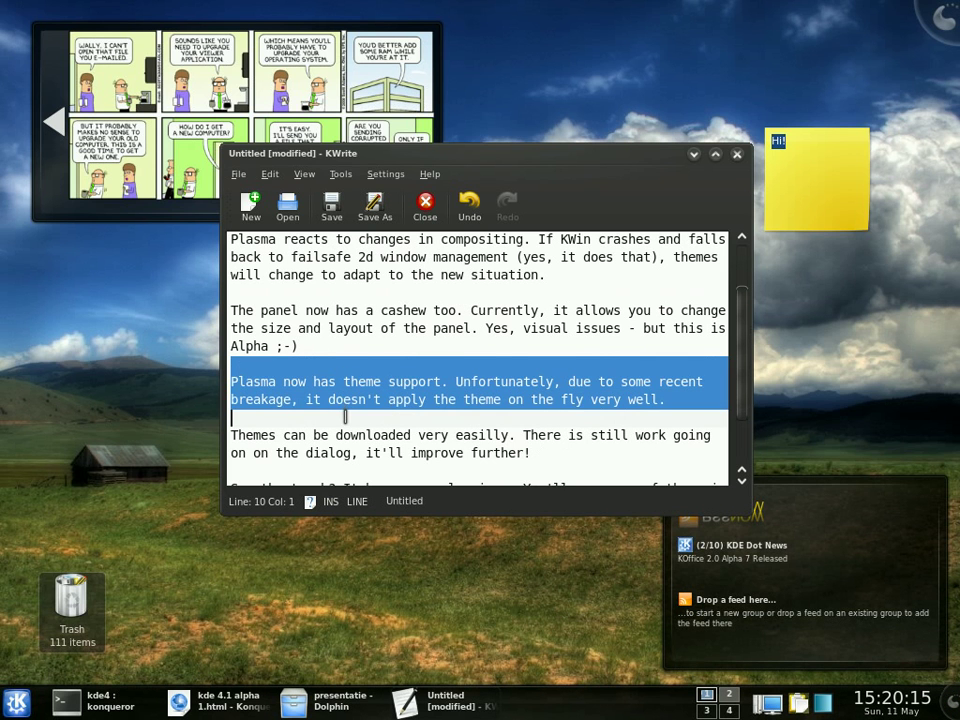
pyautogui.rightClick(453, 580)
pyautogui.click(501, 459)
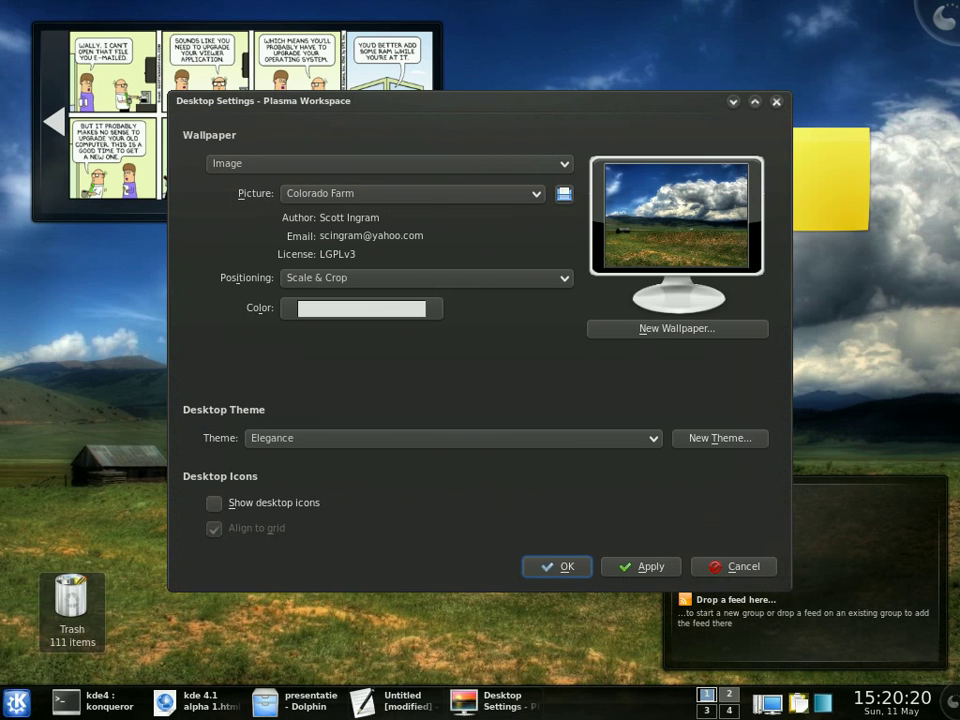
pyautogui.click(393, 440)
pyautogui.scroll(-1, 596, 401)
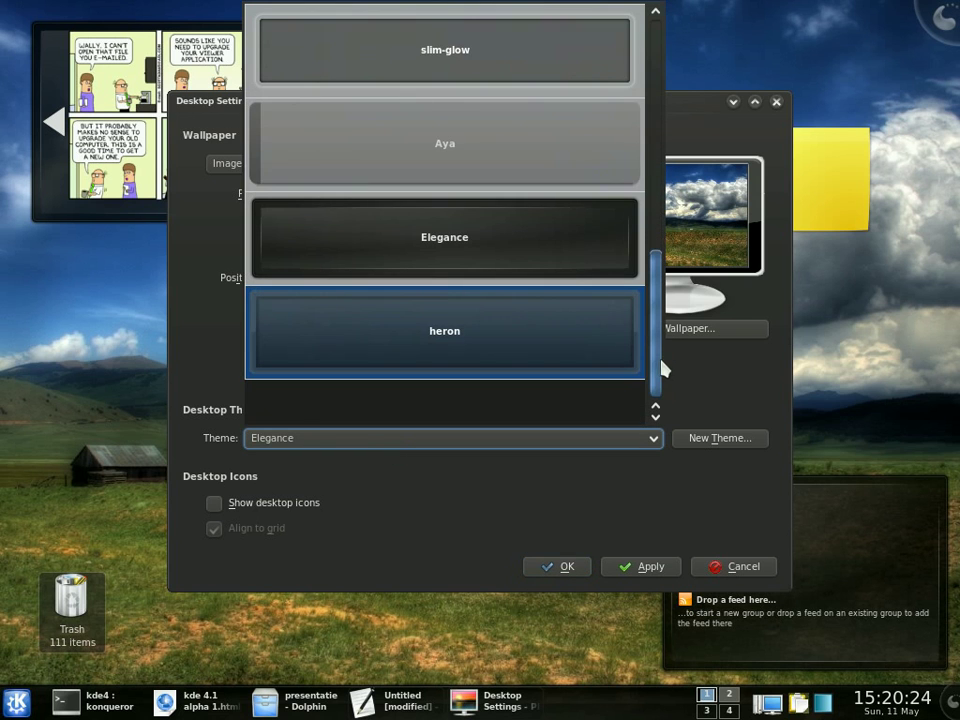
pyautogui.scroll(1, 664, 366)
pyautogui.click(484, 242)
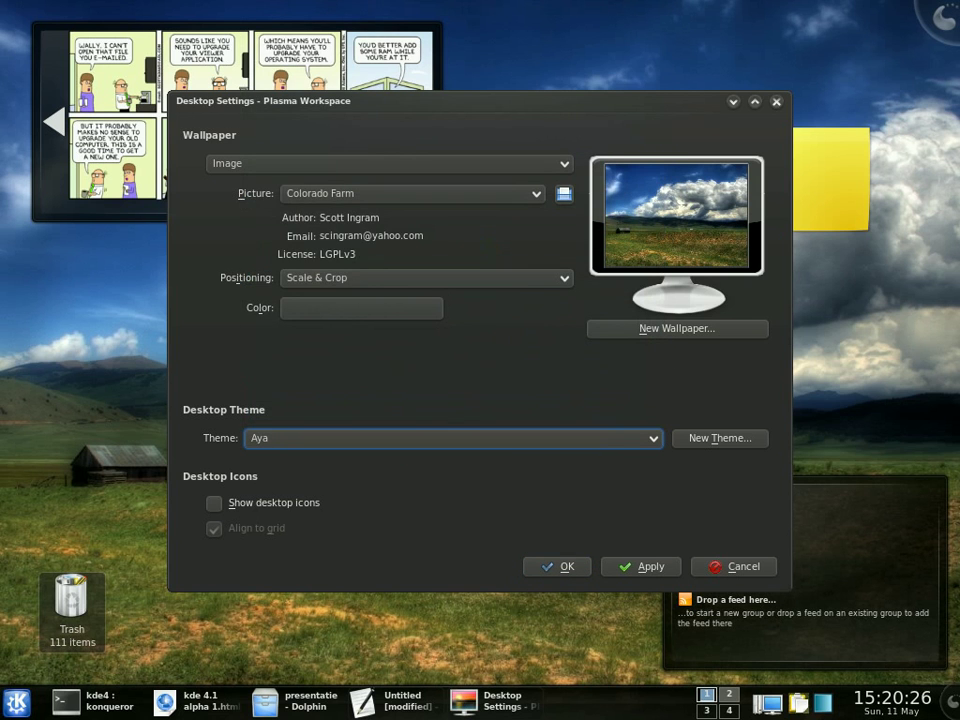
pyautogui.click(570, 567)
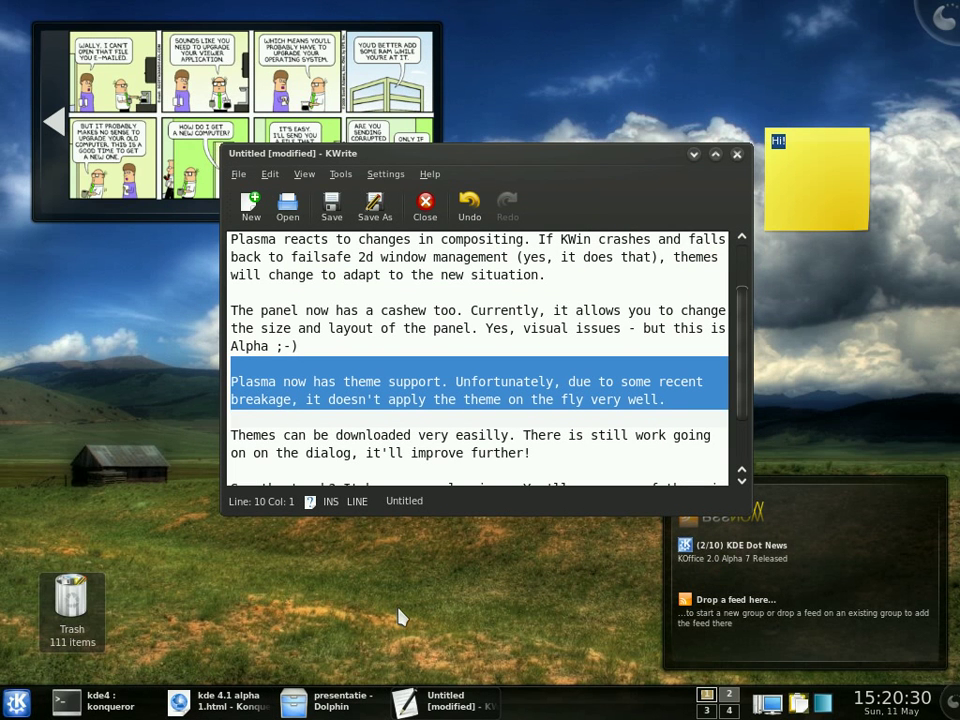
# Add "(or at all)" before the period ending the sentence about applying the theme on the fly
pyautogui.click(576, 384)
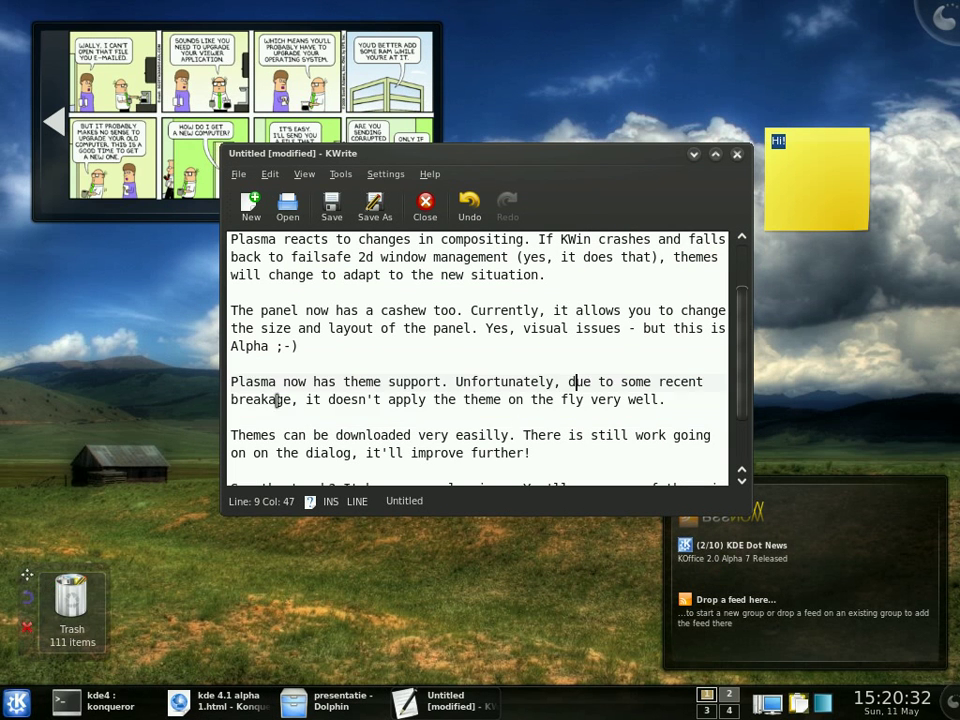
pyautogui.moveTo(306, 399); pyautogui.dragTo(665, 399)
pyautogui.click(666, 399)
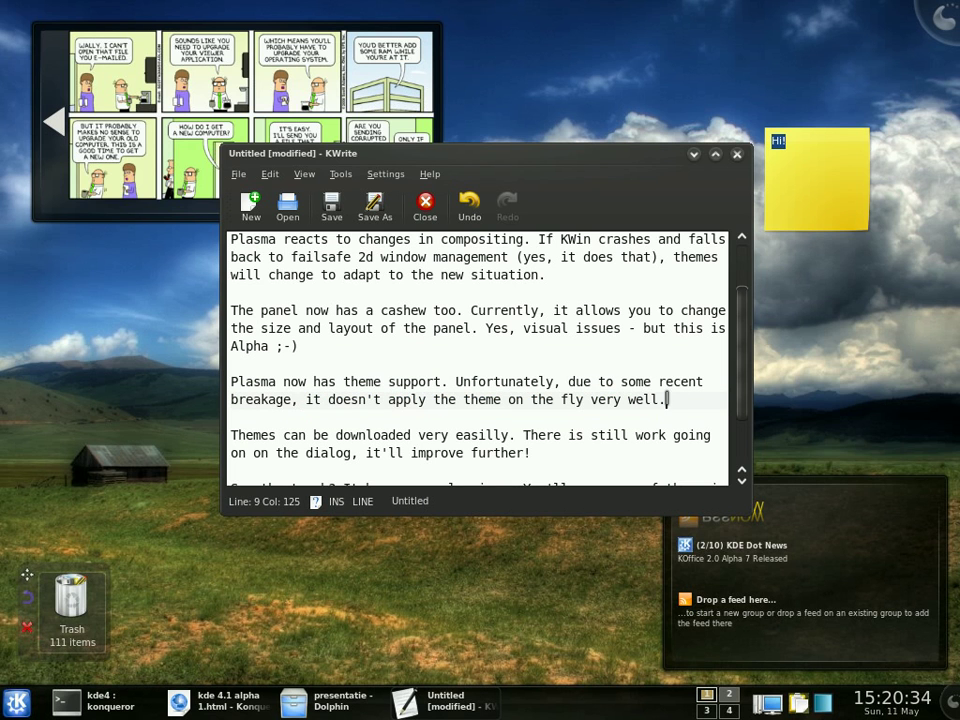
pyautogui.write('(or at all)')
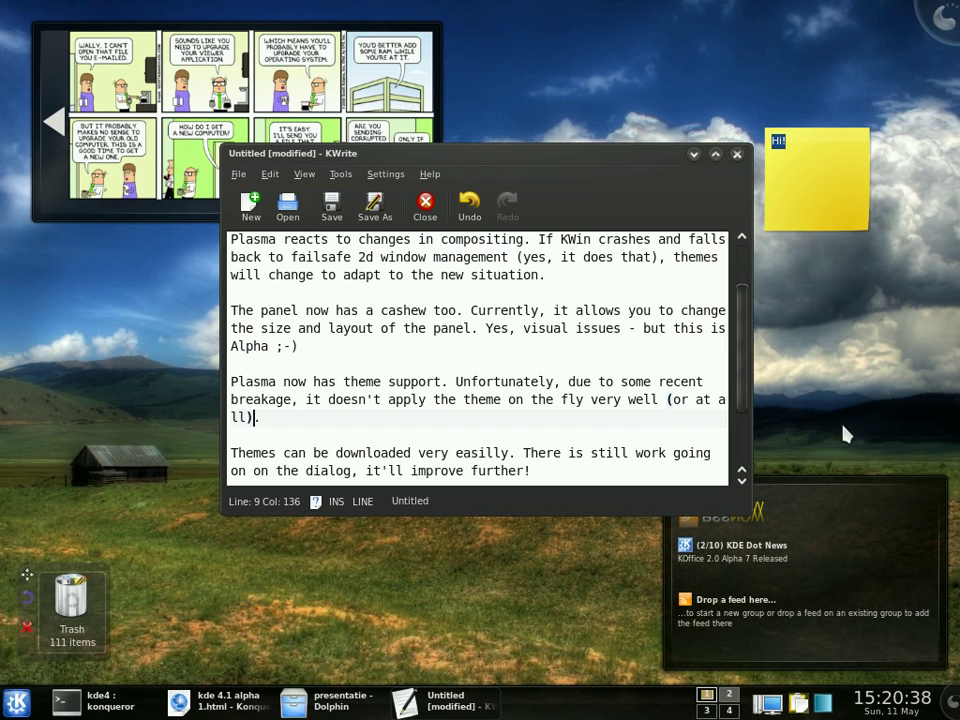
pyautogui.press('Left')
pyautogui.press('Left')
pyautogui.press('Left')
# Highlight the notes paragraph about downloading themes, then place the cursor at its end
pyautogui.scroll(-1, 465, 426)
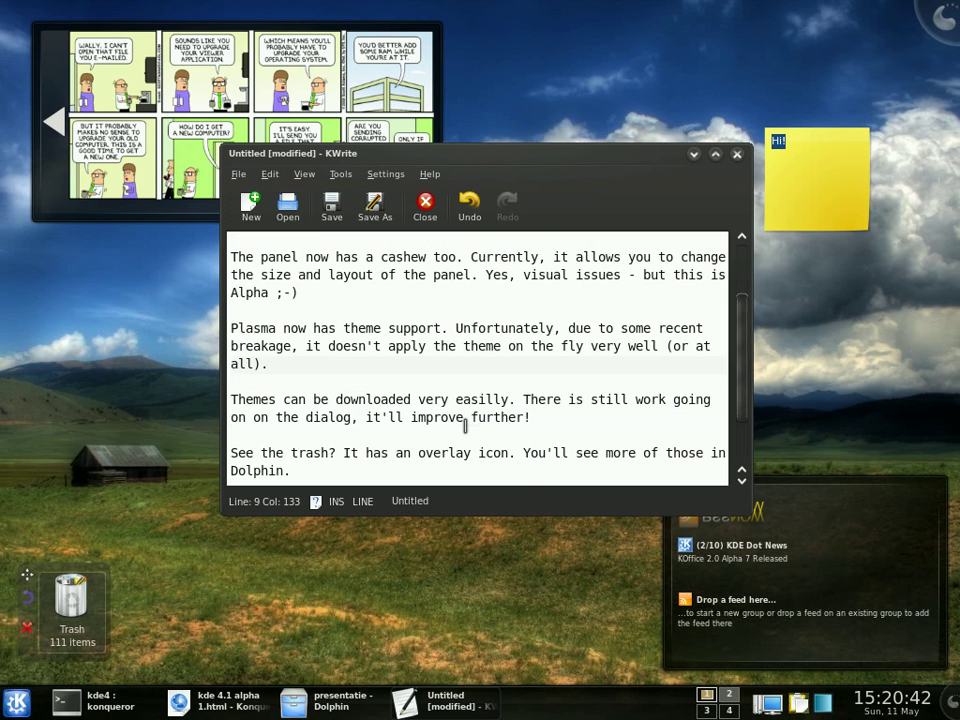
pyautogui.moveTo(546, 418); pyautogui.dragTo(546, 381)
pyautogui.click(564, 424)
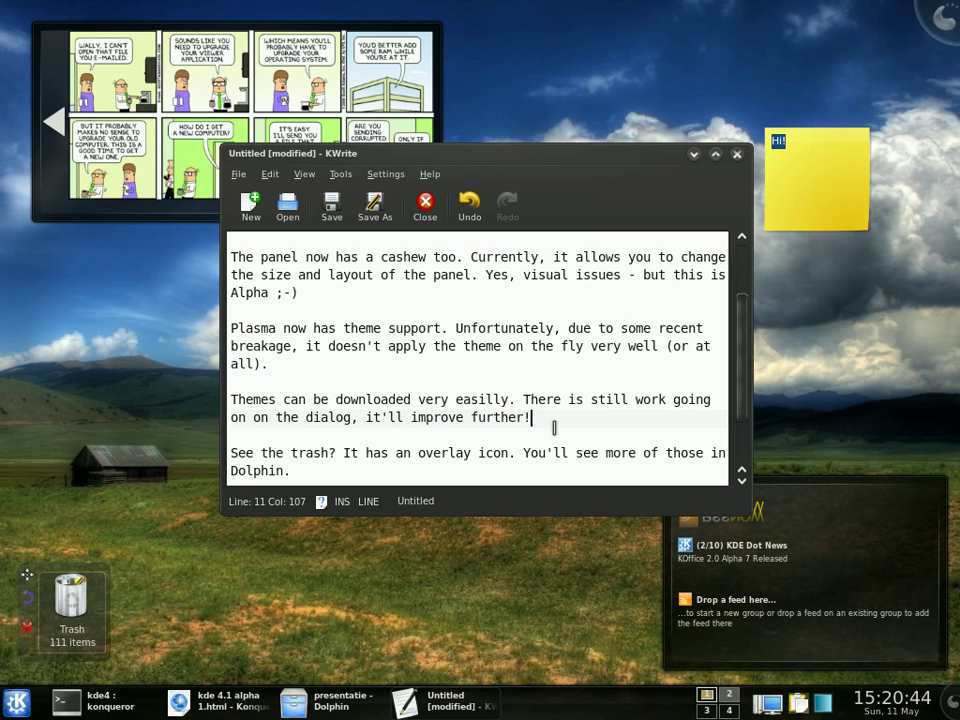
# Open the new theme installer from Desktop Settings and browse the KDE-Look.org Plasma themes
pyautogui.rightClick(458, 575)
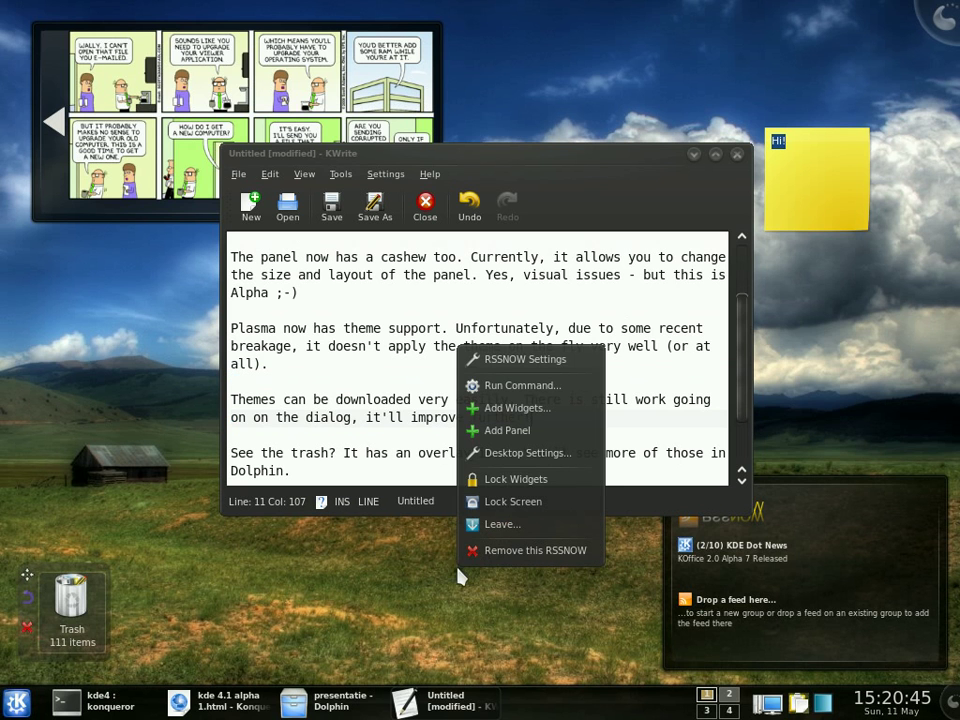
pyautogui.click(512, 457)
pyautogui.click(700, 443)
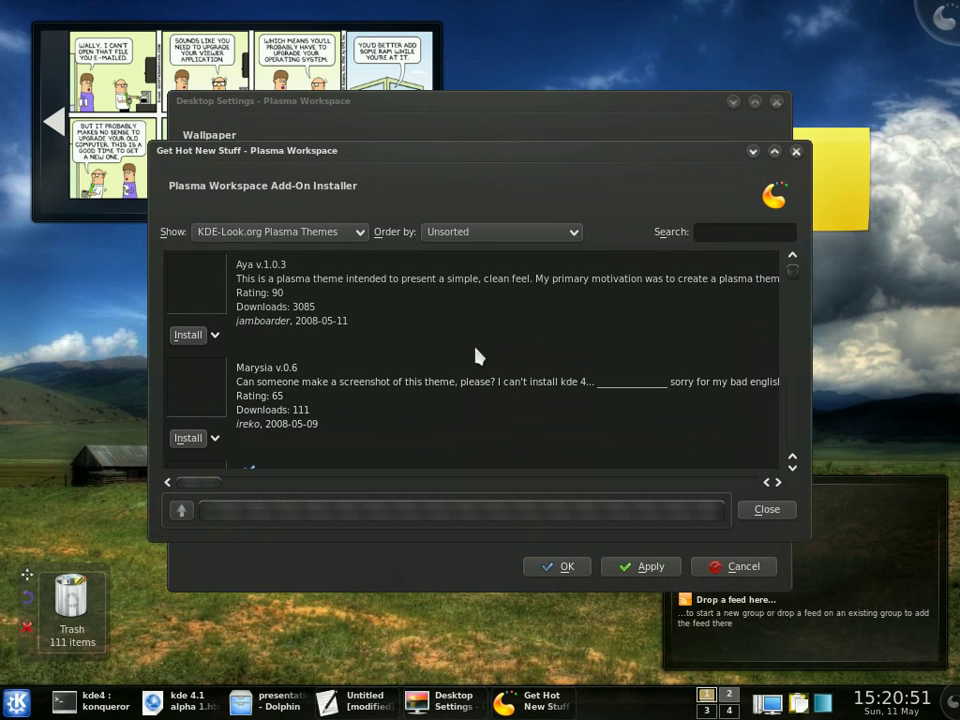
pyautogui.scroll(-4, 478, 357)
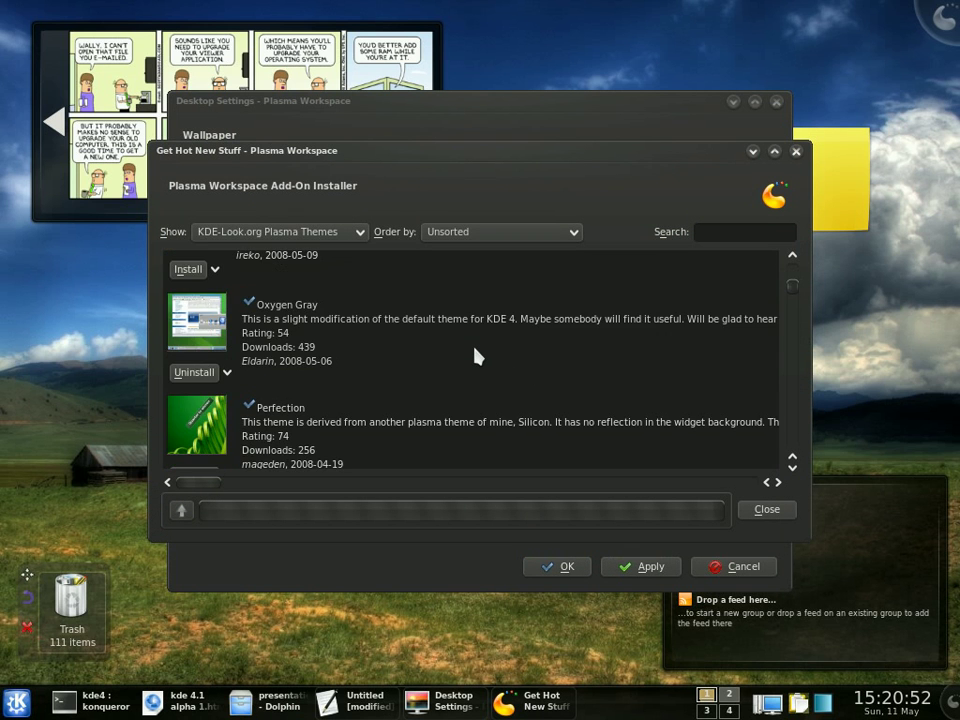
pyautogui.scroll(-3, 478, 357)
pyautogui.scroll(-3, 478, 357)
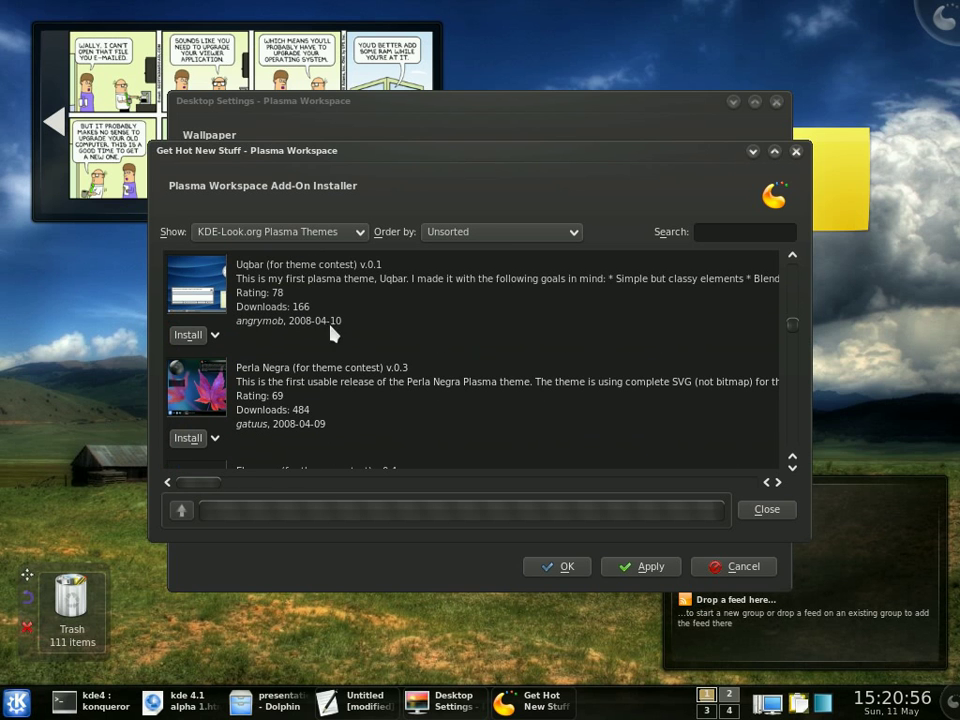
# Install the Uqbar, Perla Negra and Elegance themes from the add-on installer, then close the installer
pyautogui.click(188, 335)
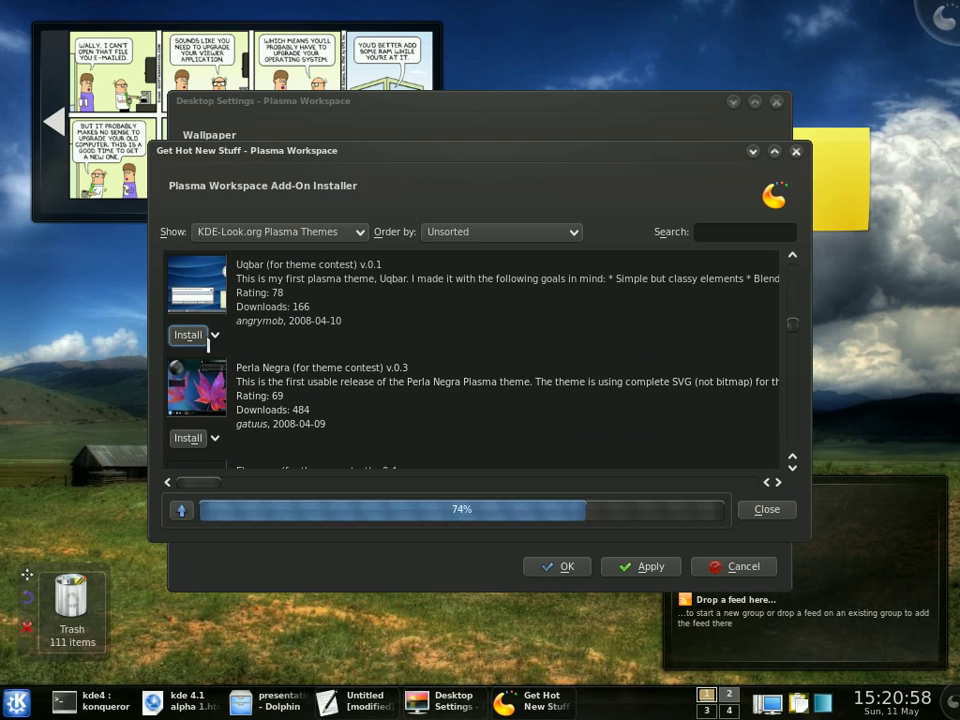
pyautogui.scroll(-1, 450, 352)
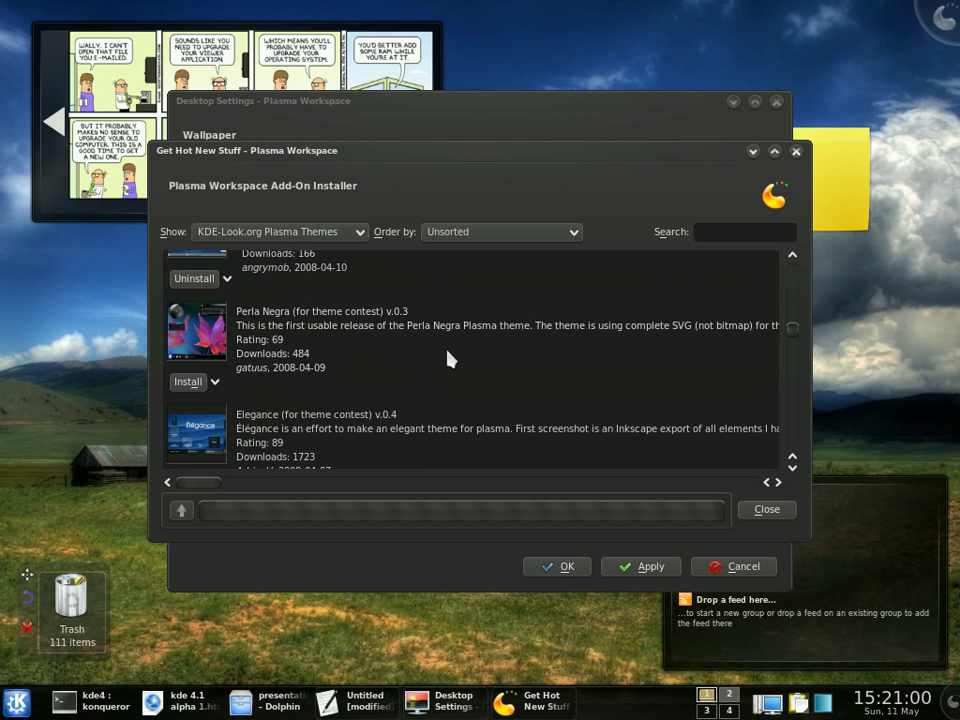
pyautogui.click(186, 382)
pyautogui.scroll(-1, 412, 296)
pyautogui.click(193, 431)
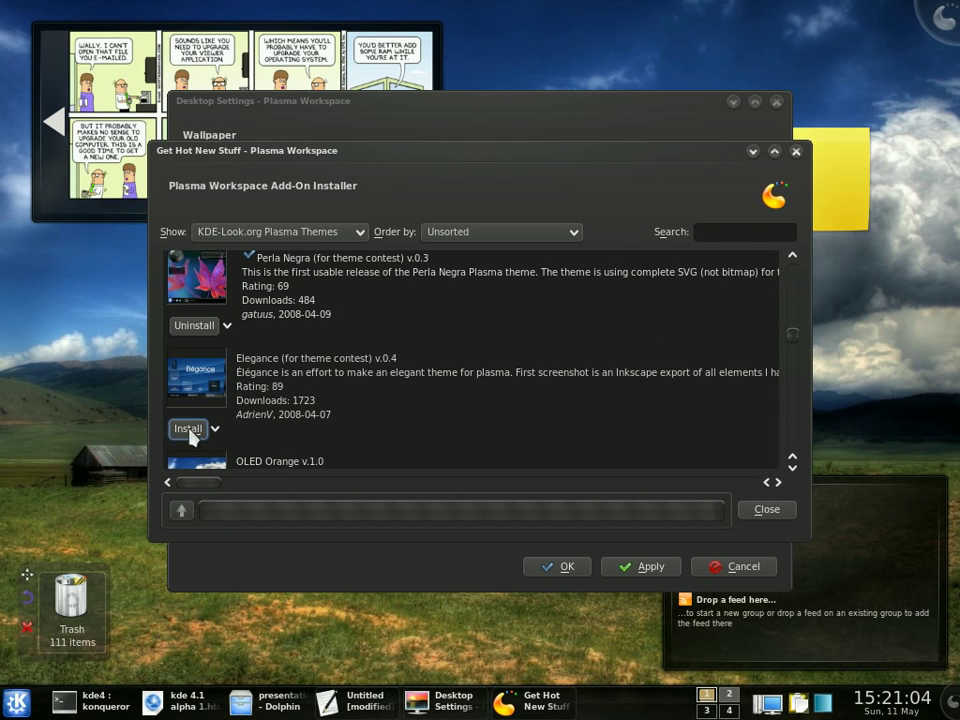
pyautogui.click(764, 516)
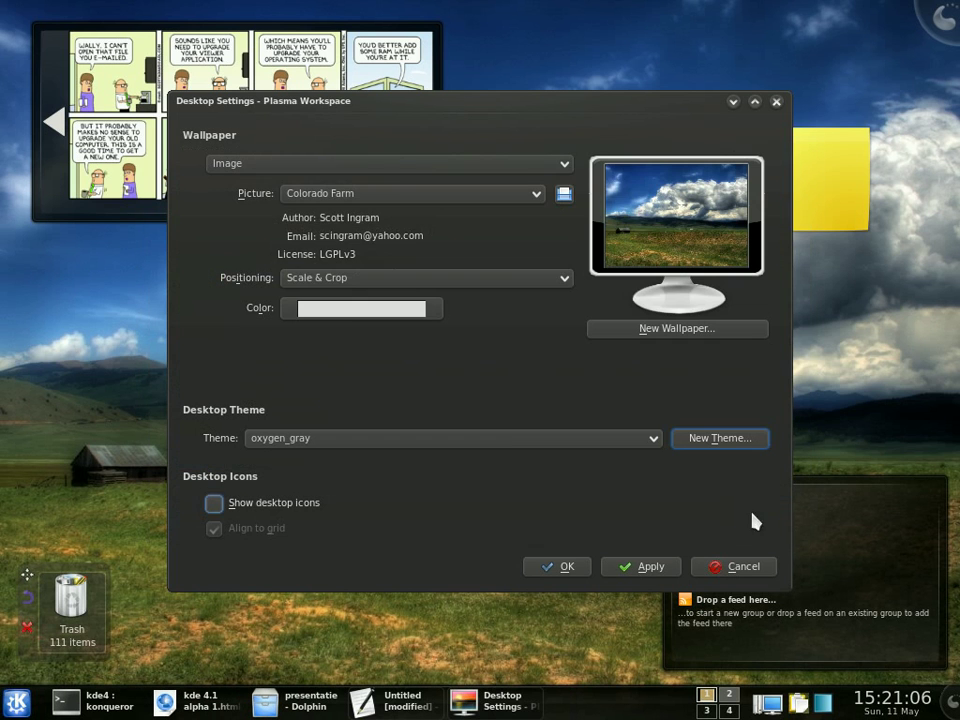
# Set the desktop theme to Elegance, apply it and close Desktop Settings
pyautogui.click(516, 444)
pyautogui.scroll(-2, 445, 330)
pyautogui.moveTo(656, 130); pyautogui.dragTo(638, 147)
pyautogui.scroll(-1, 635, 150)
pyautogui.scroll(-1, 641, 195)
pyautogui.scroll(-3, 639, 253)
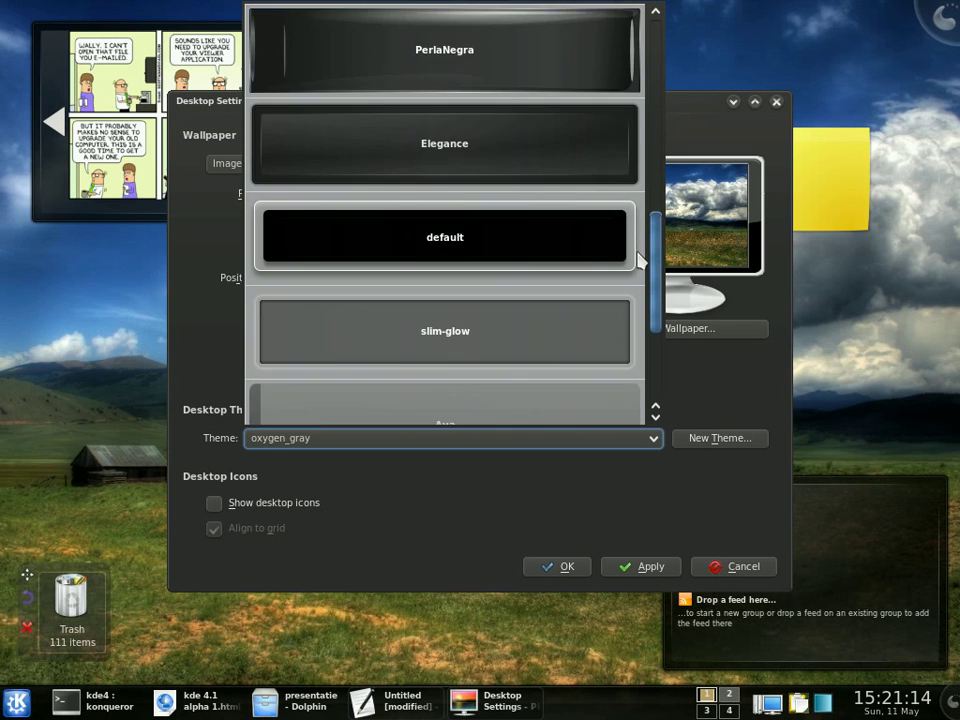
pyautogui.scroll(1, 650, 280)
pyautogui.scroll(2, 652, 265)
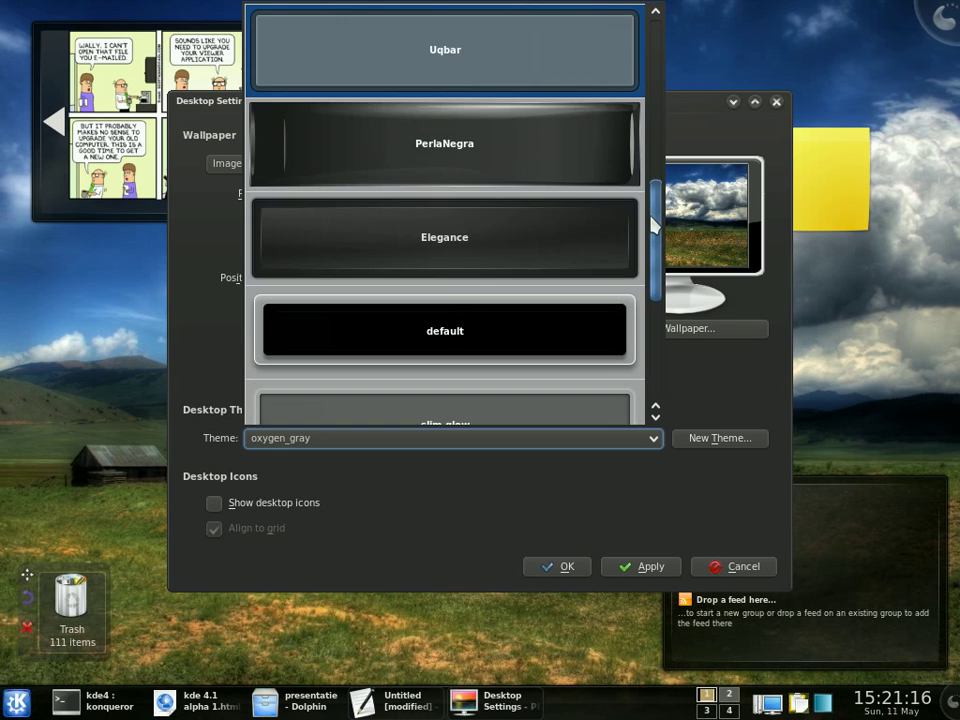
pyautogui.click(450, 238)
pyautogui.click(666, 567)
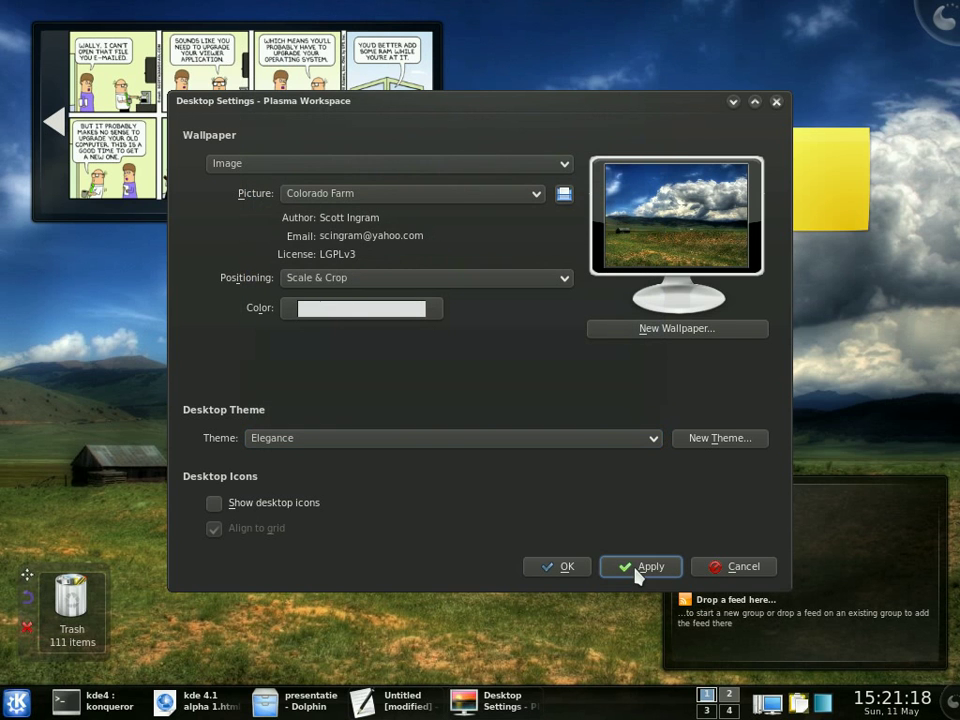
pyautogui.click(565, 567)
# Highlight the notes paragraph about the trash's overlay icon
pyautogui.scroll(-1, 565, 425)
pyautogui.click(566, 426)
pyautogui.keyDown('shift'); pyautogui.click(505, 381); pyautogui.keyUp('shift')
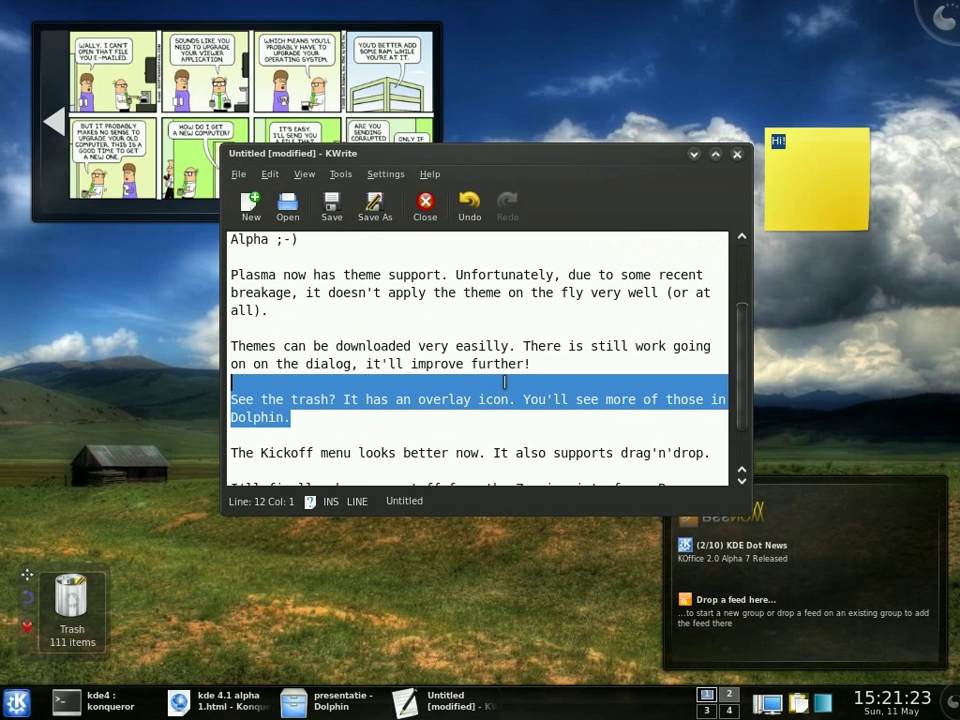
# Examine the actions offered by the Trash widget on the desktop without choosing any
pyautogui.rightClick(58, 593)
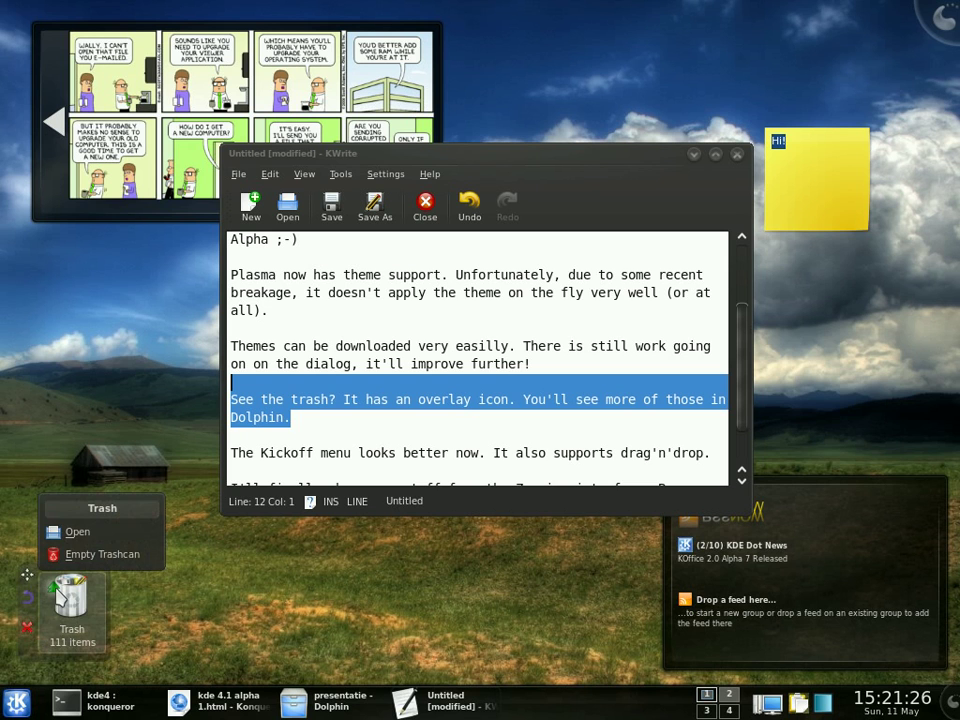
pyautogui.press('Escape')
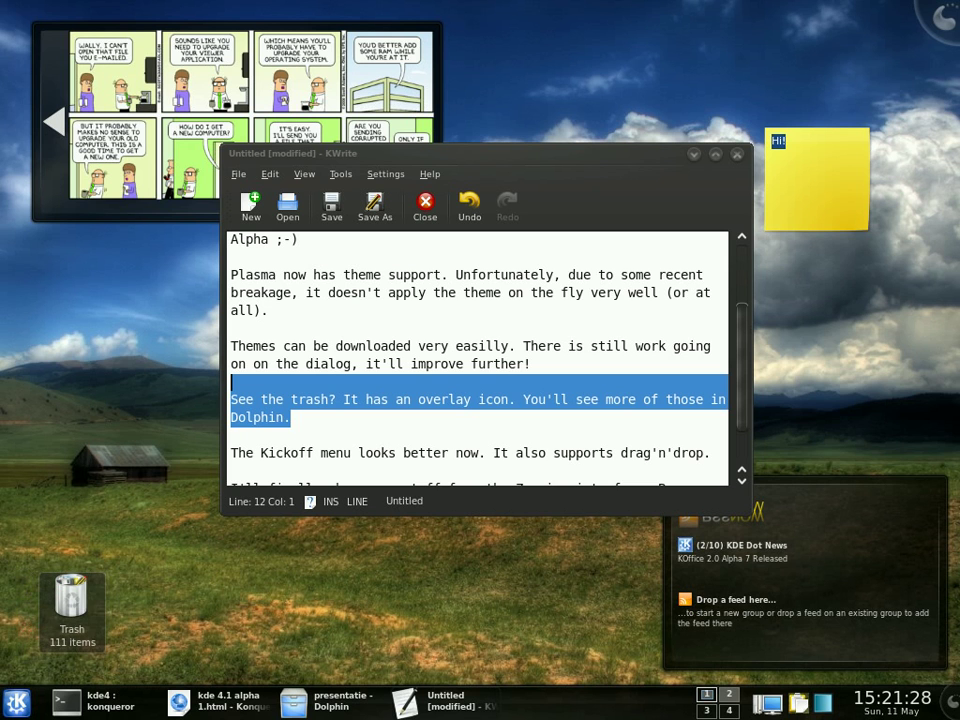
pyautogui.rightClick(56, 591)
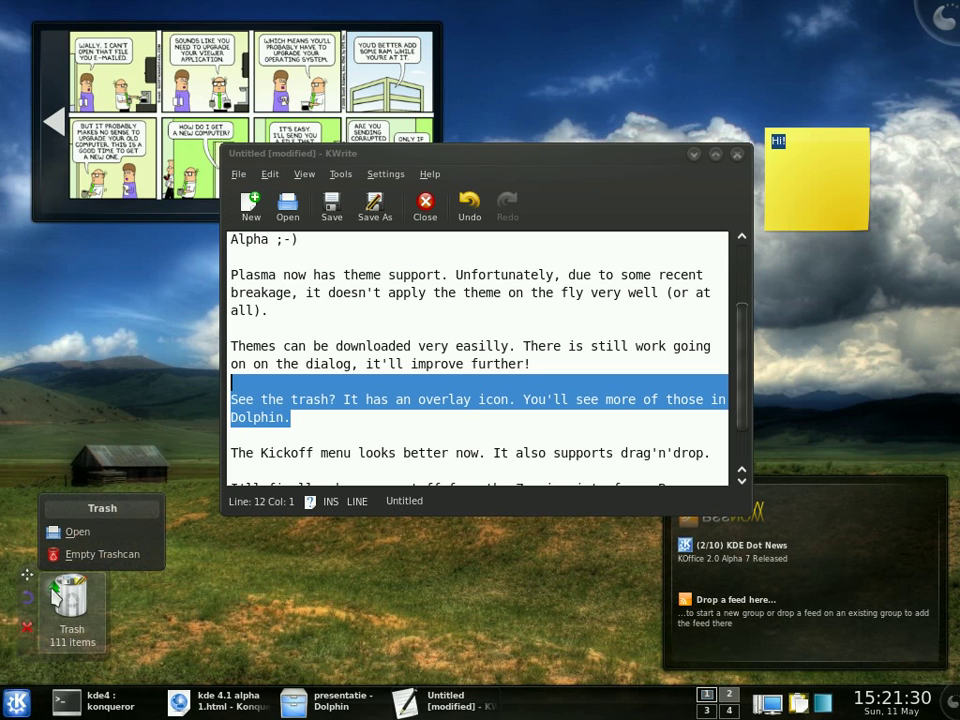
pyautogui.press('Escape')
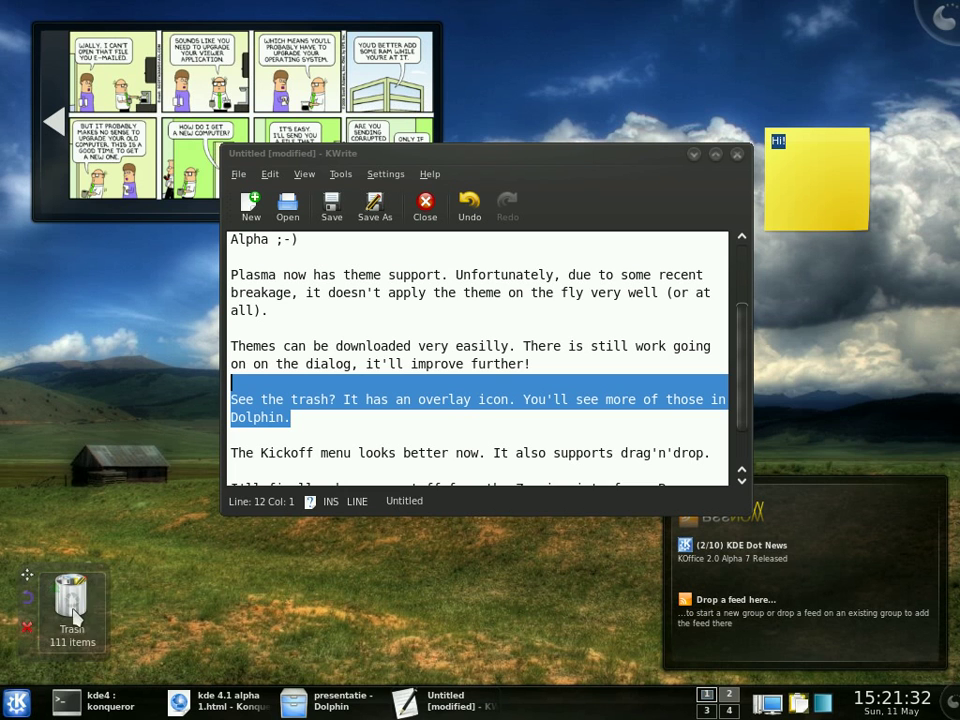
# Highlight the notes line about the Kickoff menu and drag'n'drop, then place the cursor on the empty line below it
pyautogui.click(438, 434)
pyautogui.scroll(-1, 446, 433)
pyautogui.moveTo(431, 372); pyautogui.dragTo(435, 420)
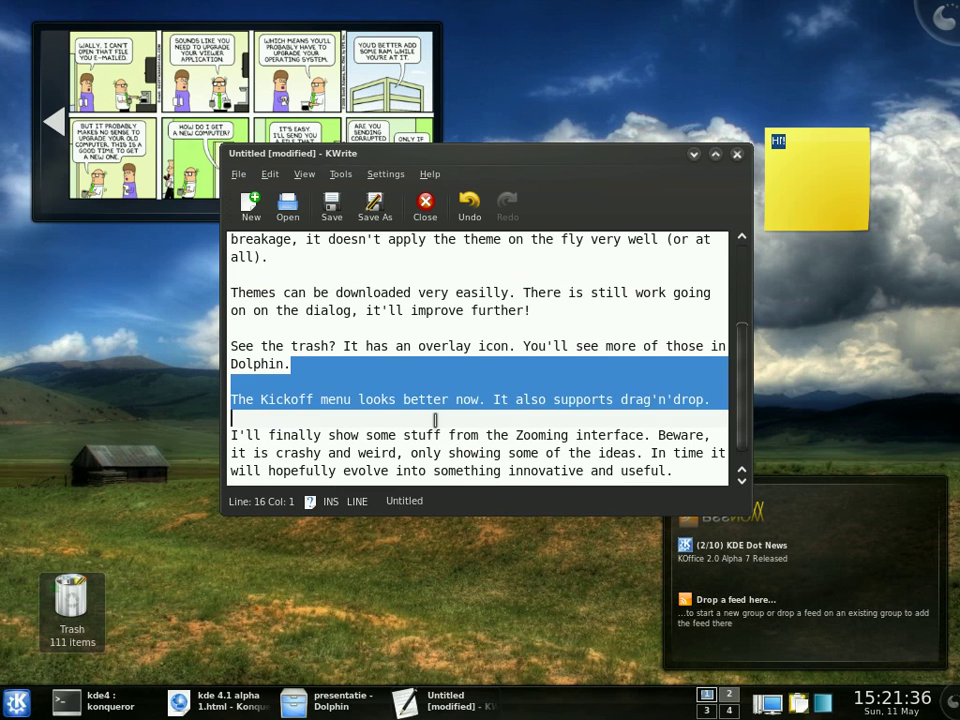
pyautogui.click(435, 420)
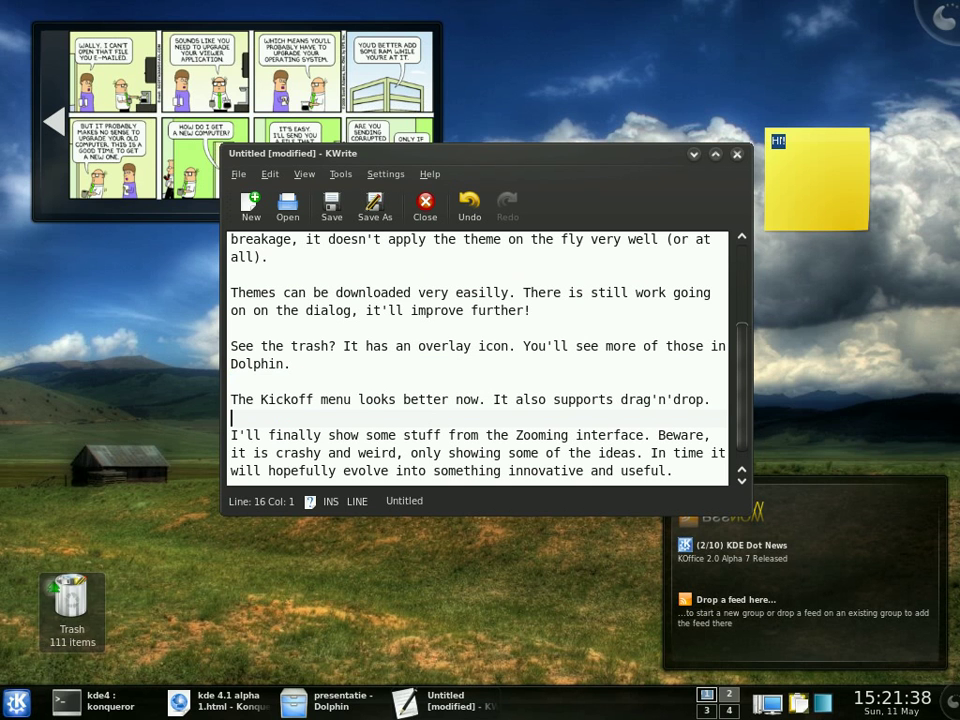
# Place the File Manager favorite from the Kickoff menu on the desktop below the notes window, then remove it again
pyautogui.click(16, 702)
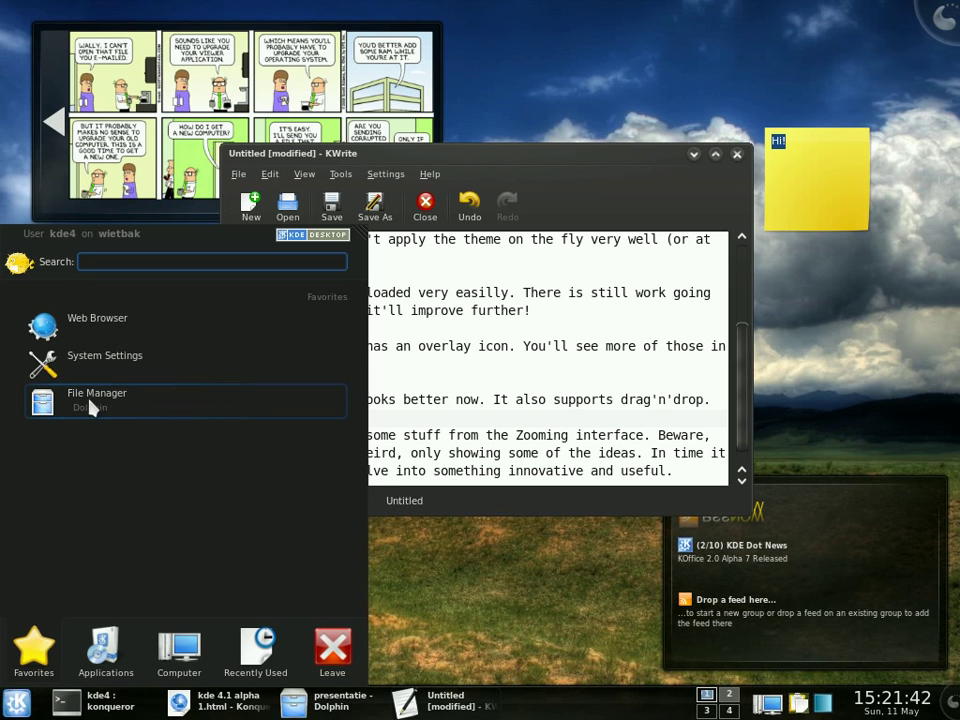
pyautogui.moveTo(41, 399); pyautogui.dragTo(446, 566)
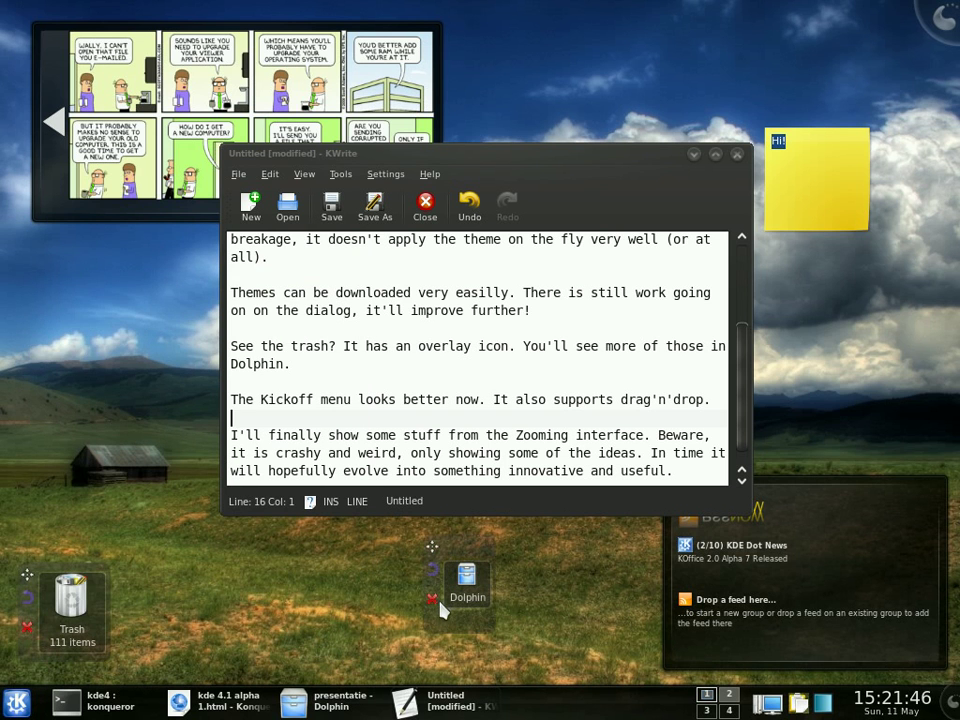
pyautogui.click(435, 605)
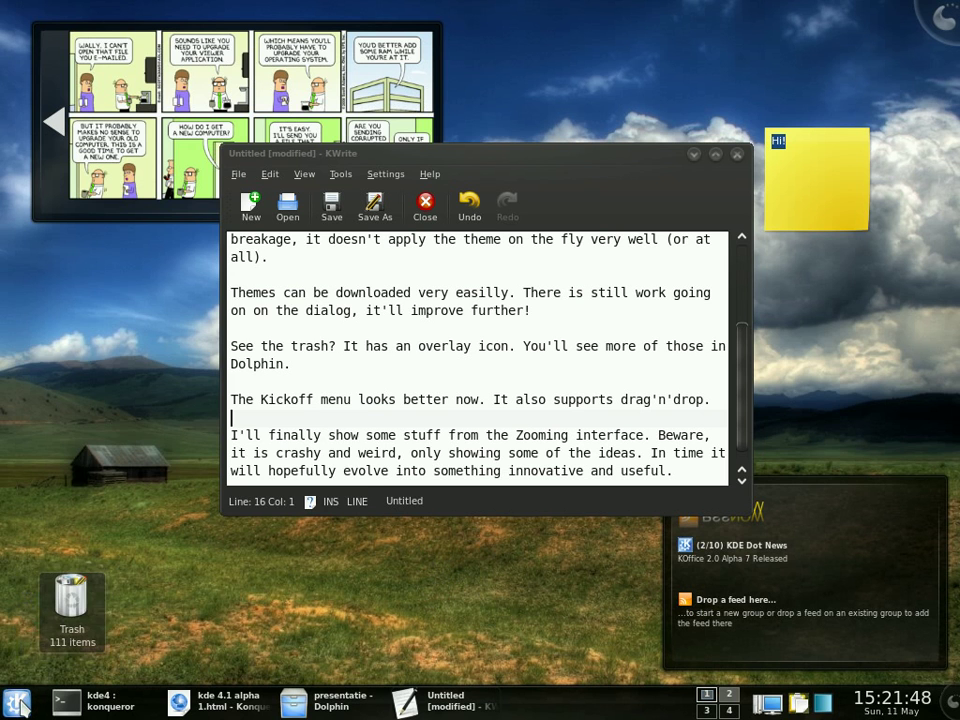
# Examine the Applications, Computer and Recently Used sections of the Kickoff menu, including the removable storage entries
pyautogui.click(16, 703)
pyautogui.click(105, 650)
pyautogui.click(179, 650)
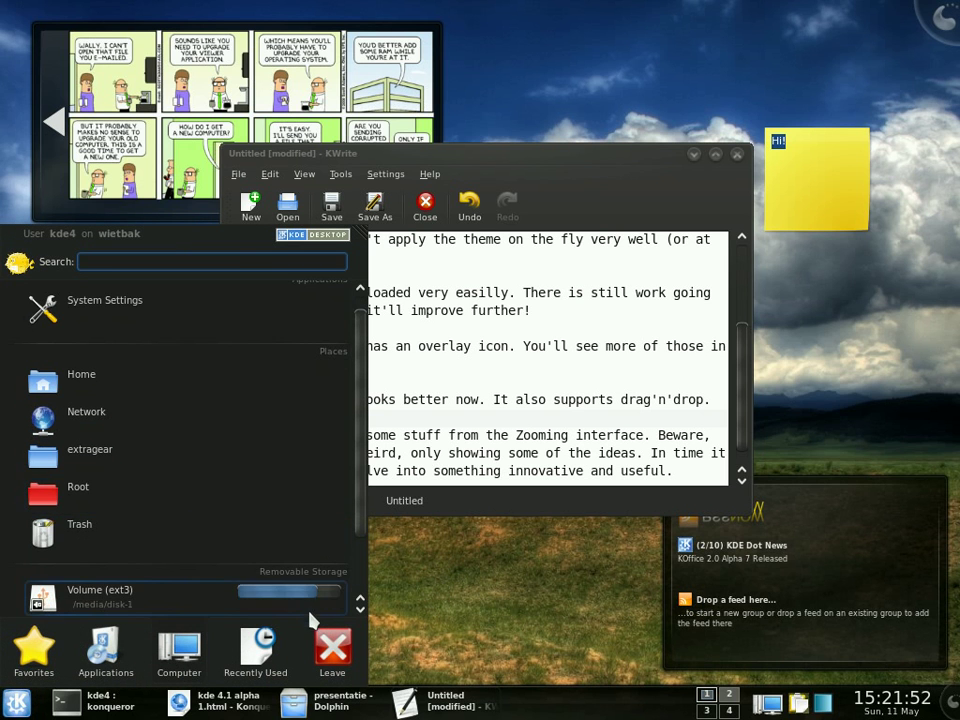
pyautogui.scroll(-2, 360, 575)
pyautogui.scroll(2, 362, 560)
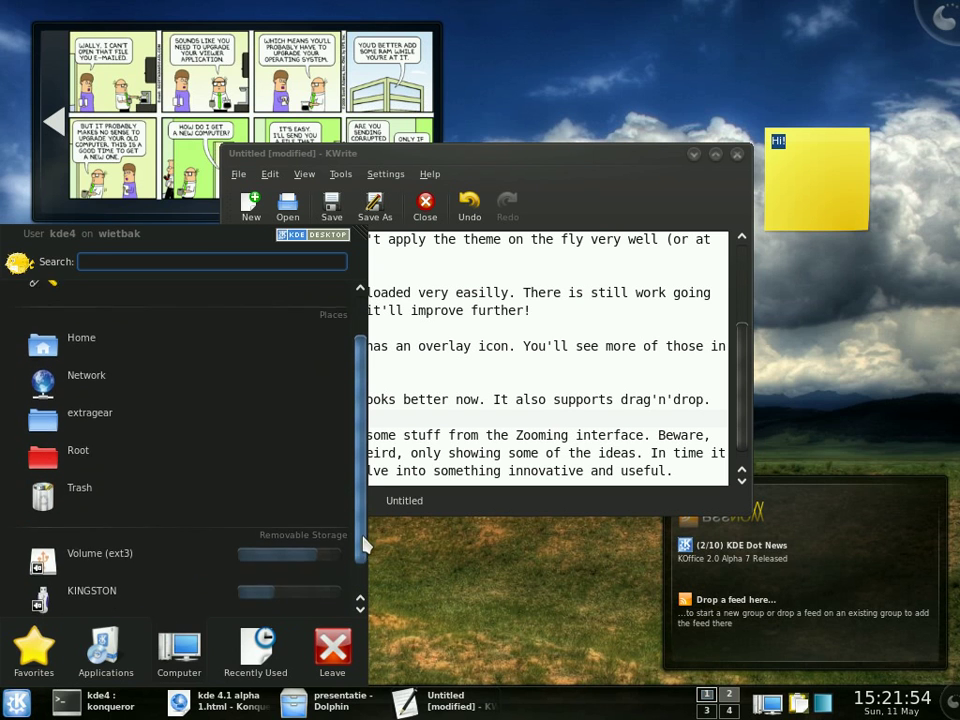
pyautogui.scroll(-2, 358, 570)
pyautogui.scroll(-1, 358, 570)
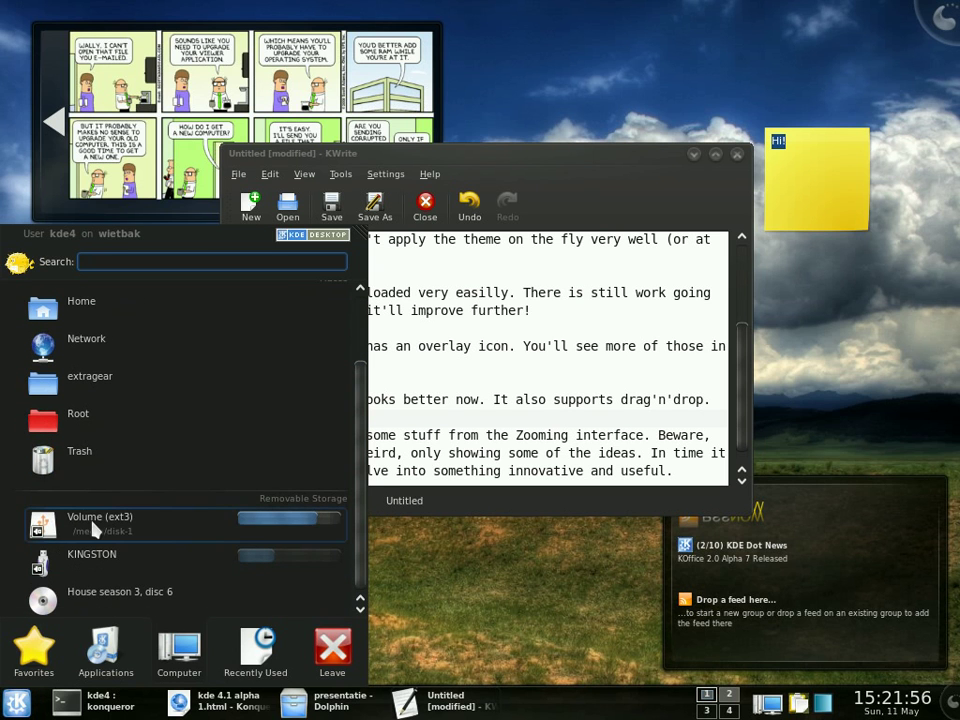
pyautogui.click(256, 650)
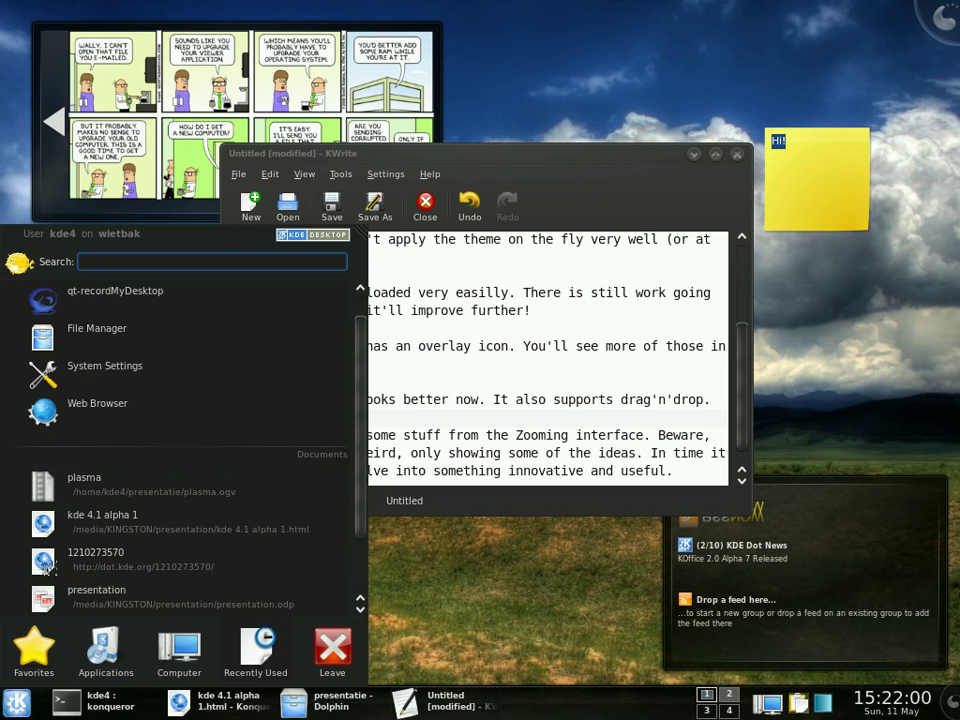
# Request a logout from Kickoff's Leave section, then cancel ending the session
pyautogui.click(331, 655)
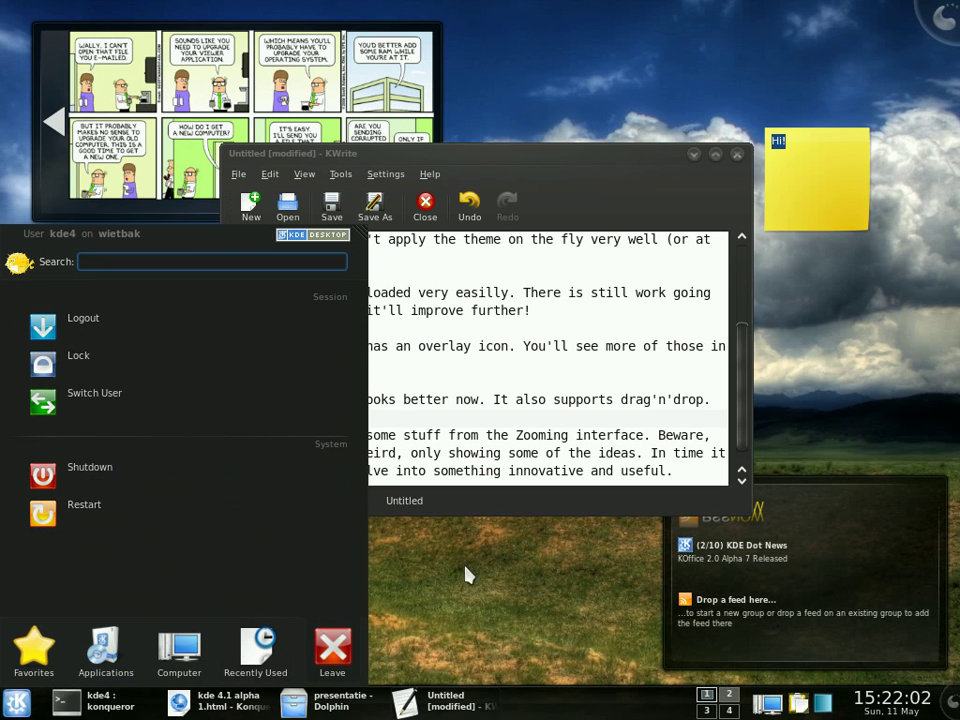
pyautogui.click(111, 324)
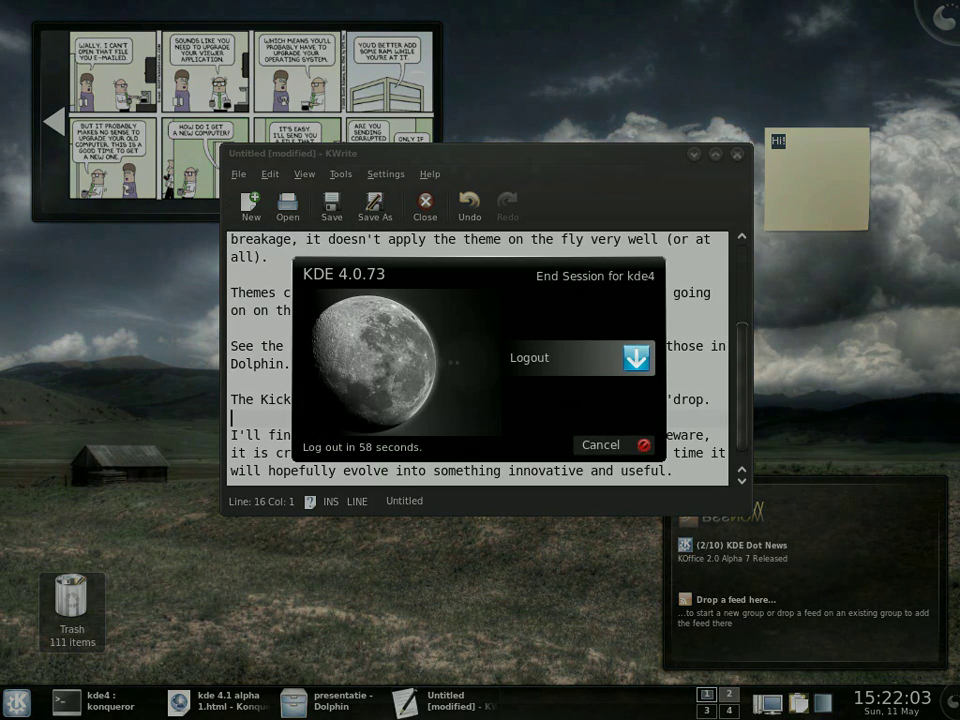
pyautogui.click(600, 444)
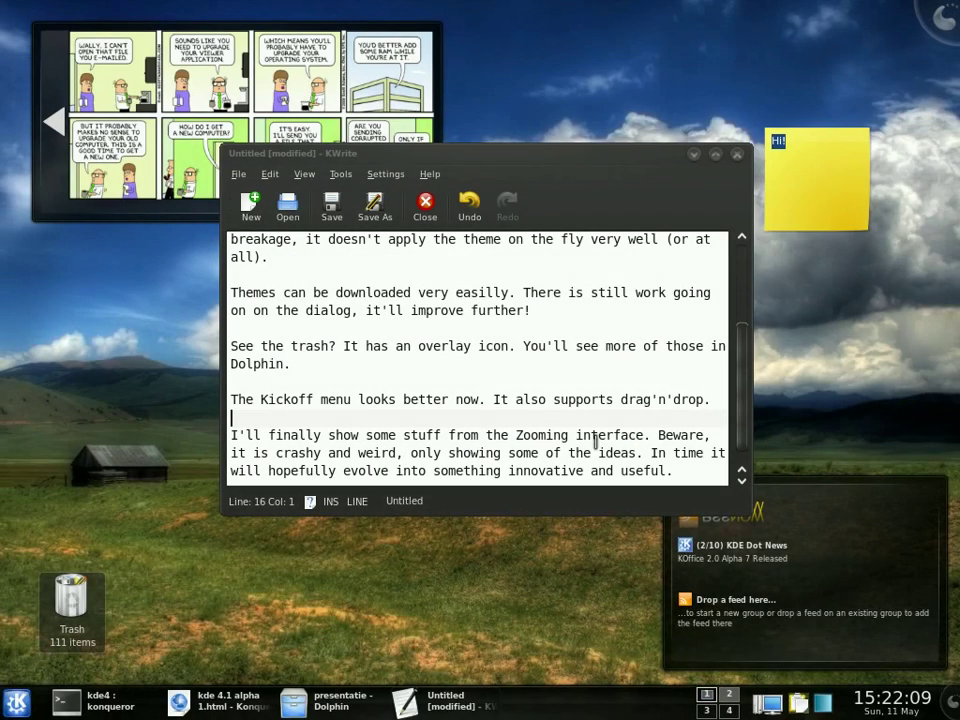
# Highlight the notes paragraph about the Zooming interface, then its words "innovative" and "useful", and place the cursor at its end
pyautogui.moveTo(691, 470); pyautogui.dragTo(669, 418)
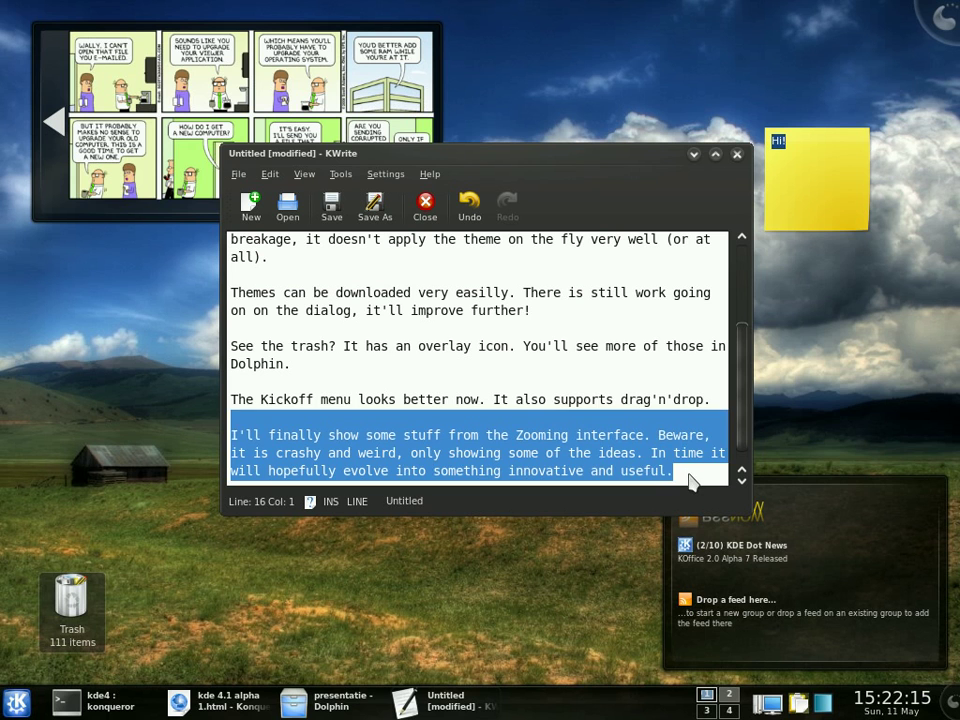
pyautogui.click(691, 480)
pyautogui.doubleClick(534, 470)
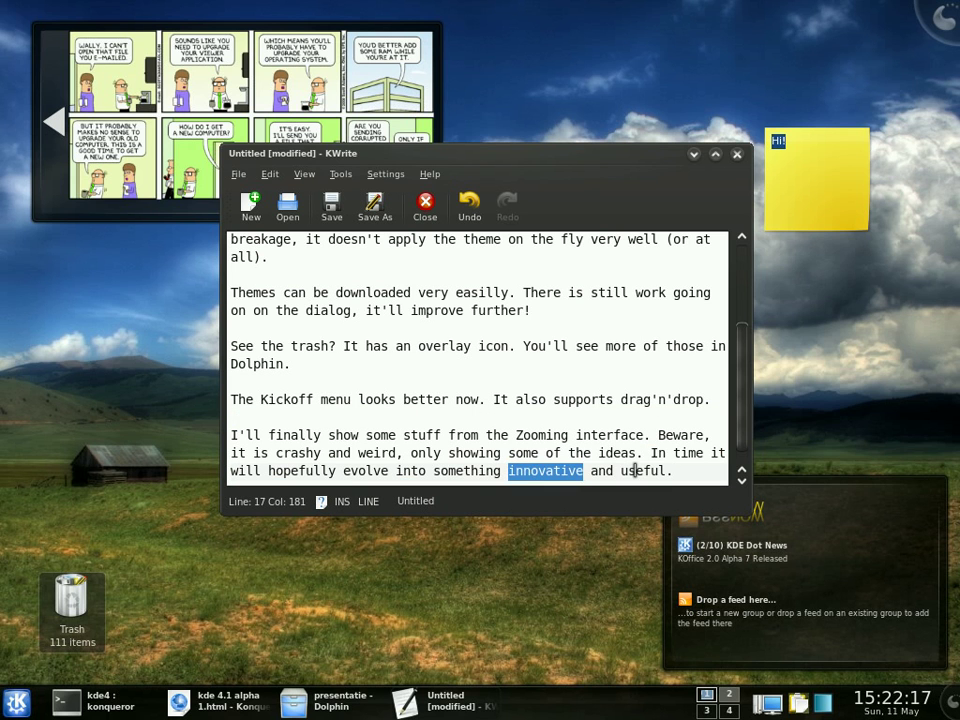
pyautogui.doubleClick(634, 470)
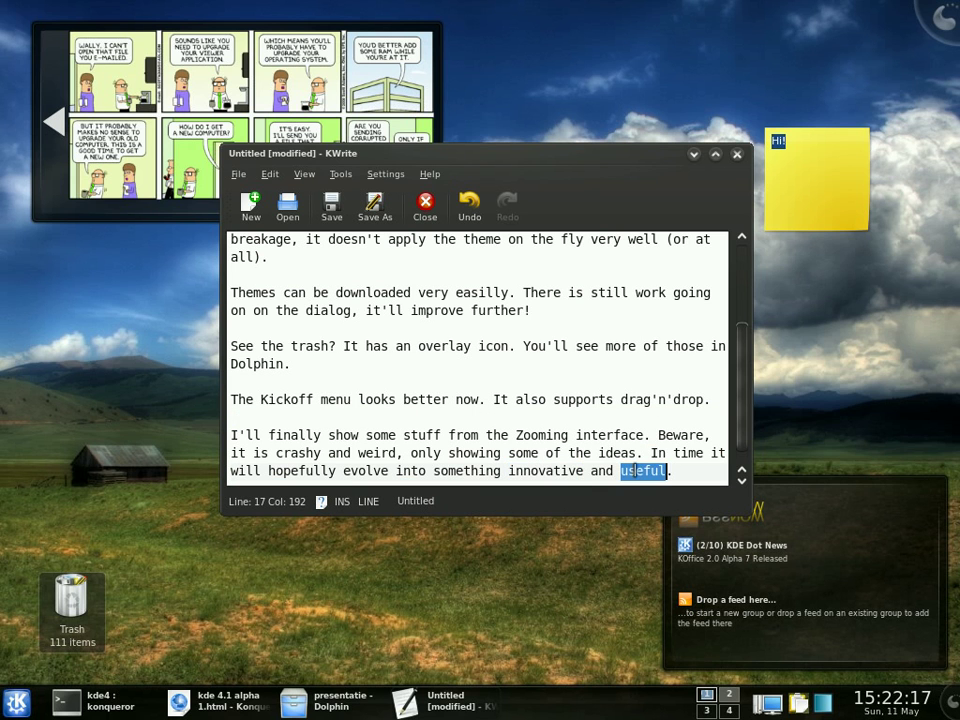
pyautogui.click(681, 470)
# Zoom out the Plasma desktop and minimize the KWrite notes window
pyautogui.moveTo(937, 36)
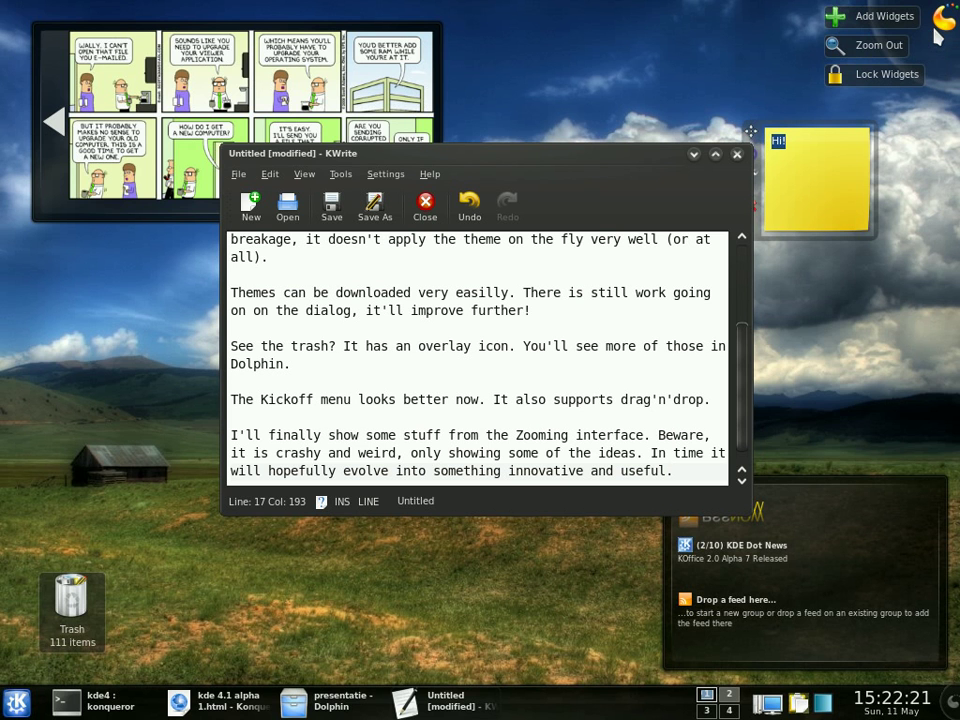
pyautogui.click(876, 46)
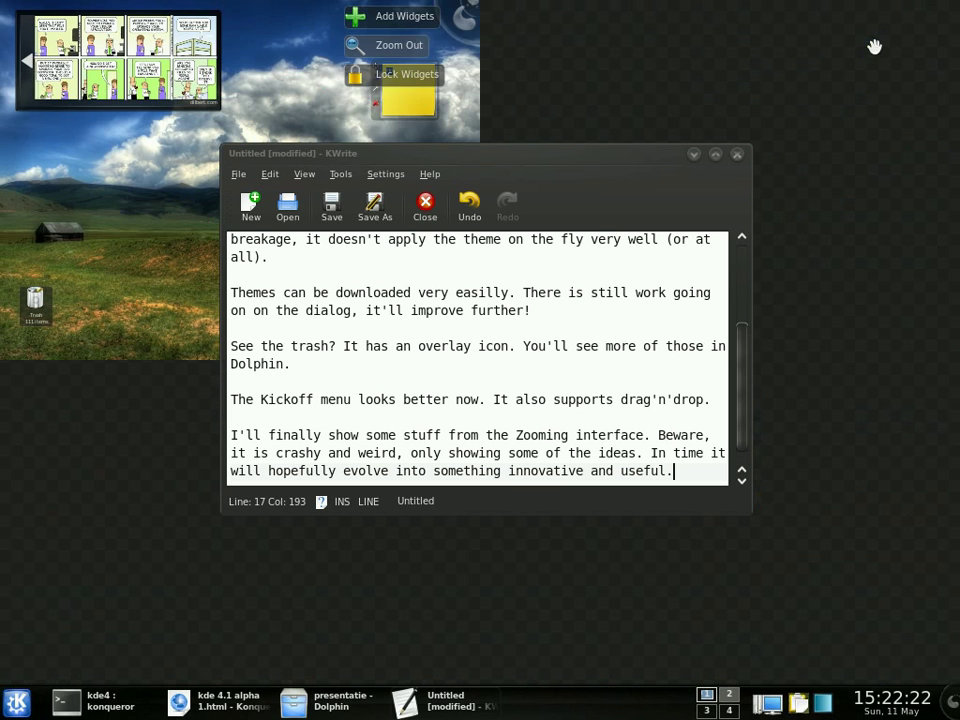
pyautogui.click(694, 155)
# Add a new activity to the zoomed-out desktop
pyautogui.moveTo(315, 199); pyautogui.dragTo(68, 72)
pyautogui.moveTo(464, 122); pyautogui.dragTo(551, 129)
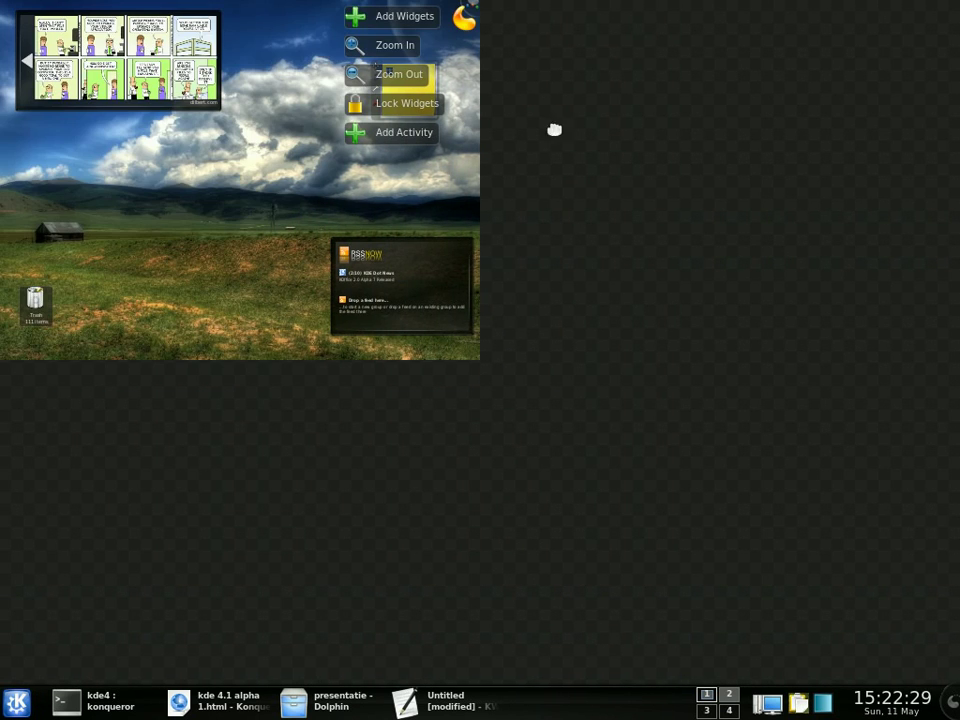
pyautogui.moveTo(262, 291); pyautogui.dragTo(99, 285)
pyautogui.click(391, 133)
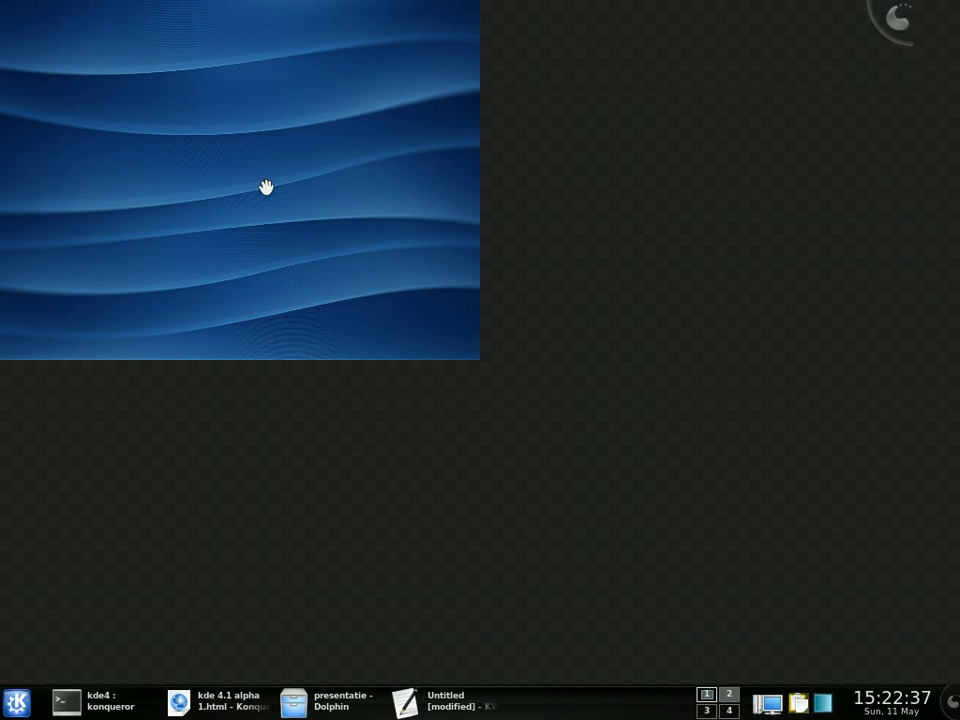
# Open the widget list for the new activity and place a Comic Strip widget on its blue wallpaper
pyautogui.rightClick(200, 93)
pyautogui.click(251, 128)
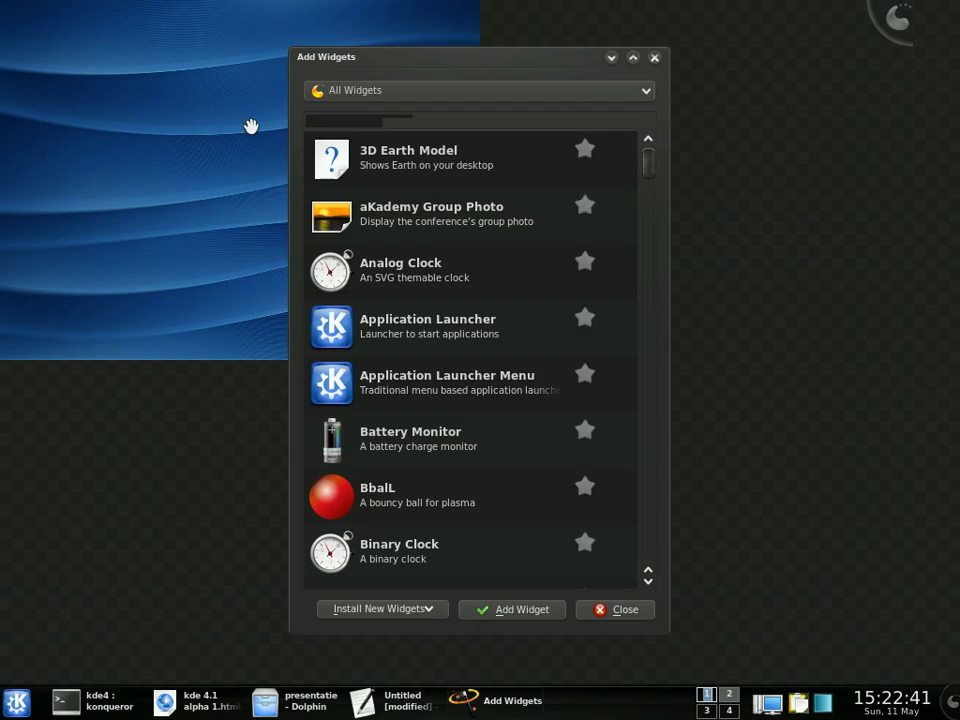
pyautogui.scroll(-1, 455, 475)
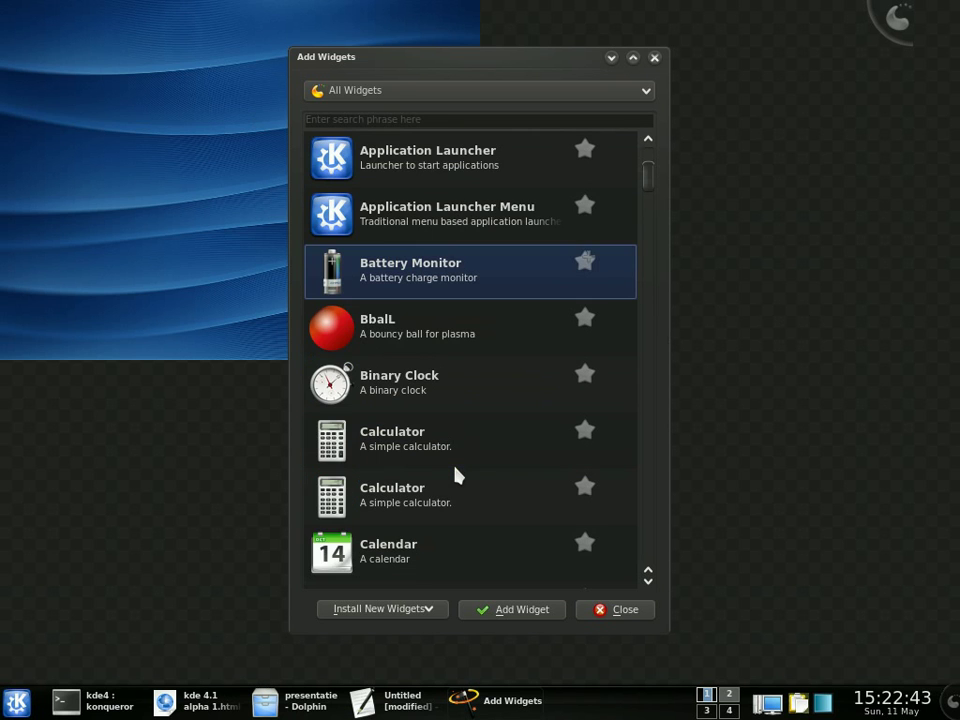
pyautogui.scroll(-3, 455, 475)
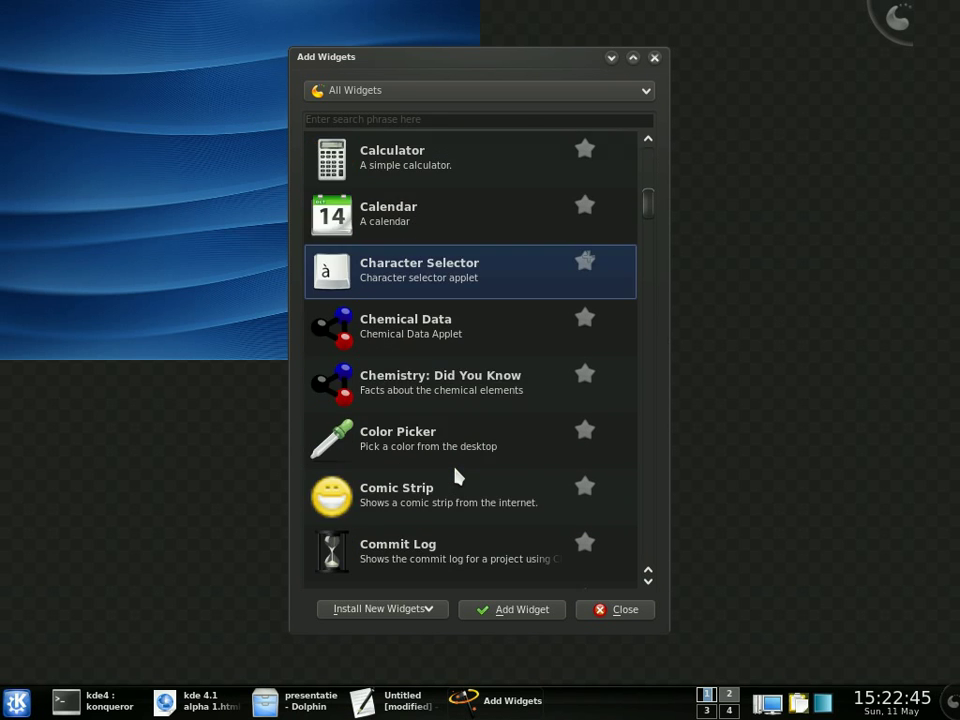
pyautogui.moveTo(369, 336); pyautogui.dragTo(95, 121)
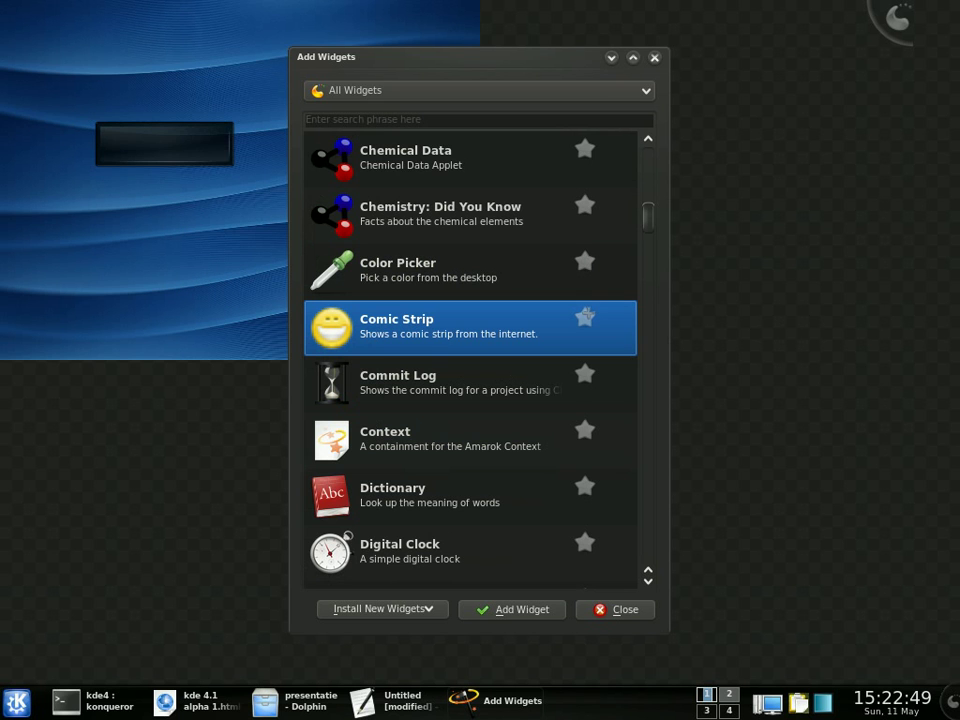
# Close the widget list and zoom in on the new activity so it fills the desktop
pyautogui.click(624, 609)
pyautogui.moveTo(895, 22)
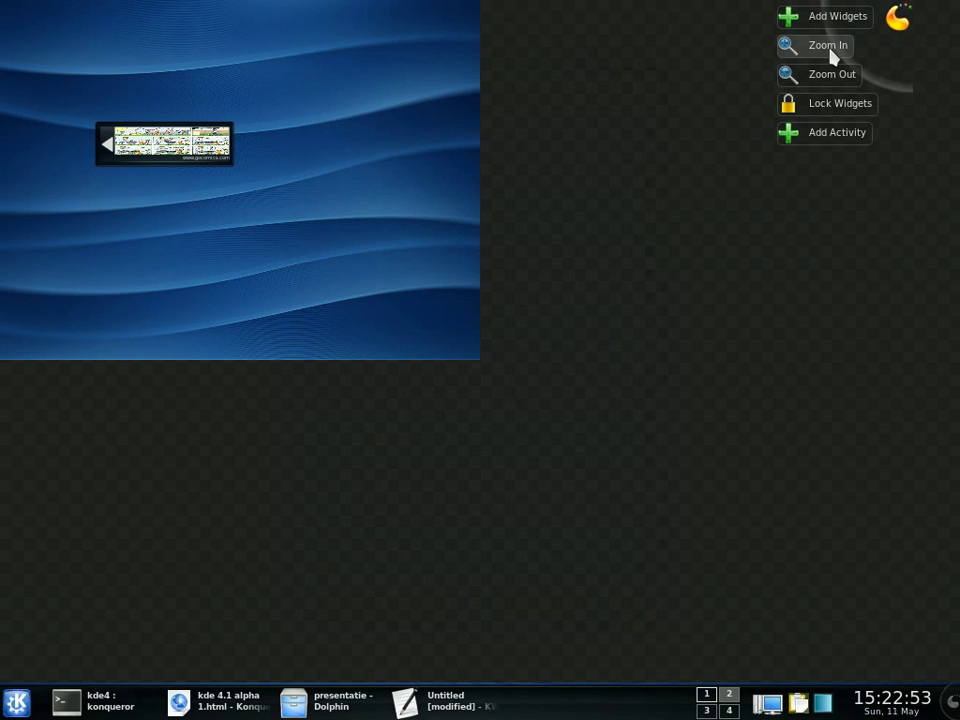
# Move the Comic Strip widget to the upper middle of the blue desktop and enlarge it so the strip is readable
pyautogui.moveTo(200, 262)
pyautogui.moveTo(180, 250); pyautogui.dragTo(440, 9)
pyautogui.moveTo(441, 71)
pyautogui.moveTo(421, 68); pyautogui.dragTo(274, 75)
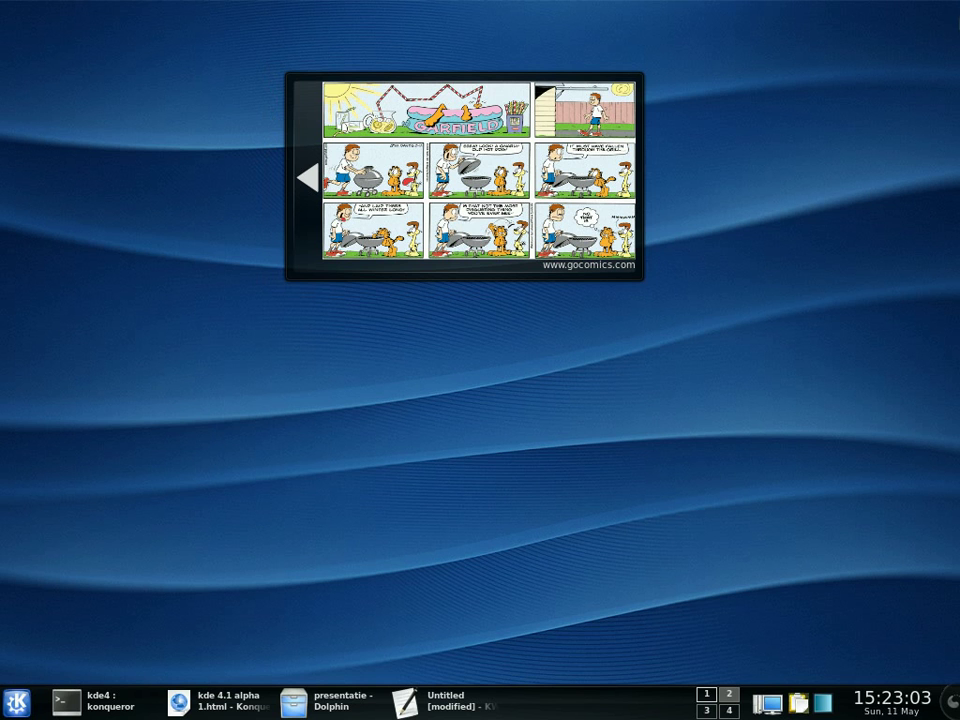
pyautogui.rightClick(503, 420)
pyautogui.click(399, 448)
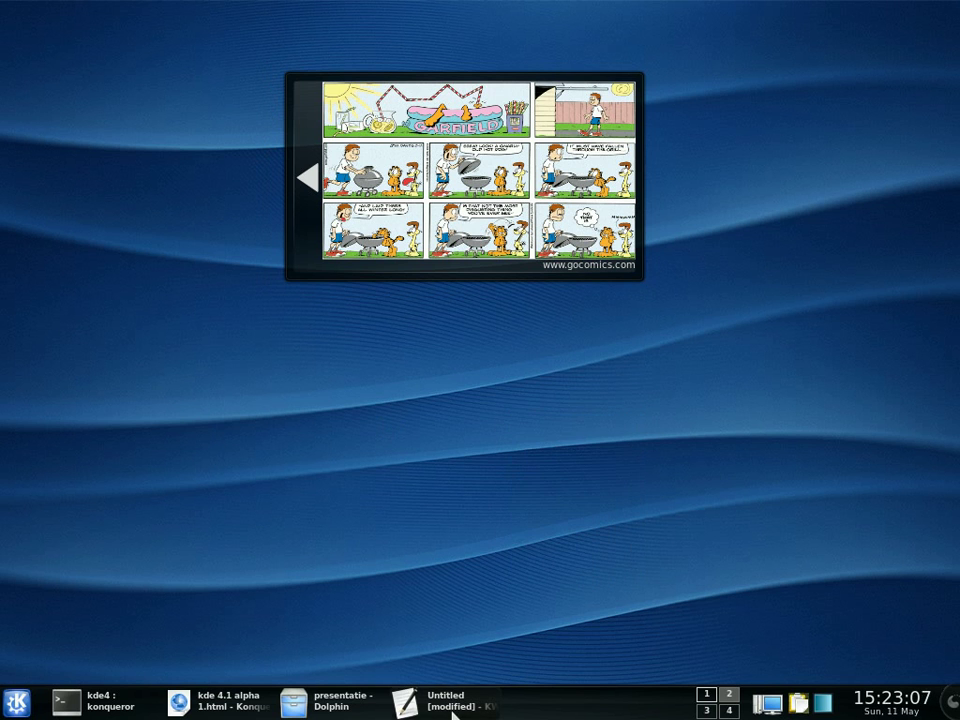
# Restore the KWrite notes window and add a new paragraph reading "(no idea how to get back... cashew is gone...)"
pyautogui.click(399, 448)
pyautogui.press('Return')
pyautogui.press('Return')
pyautogui.write('(no idea how to get back')
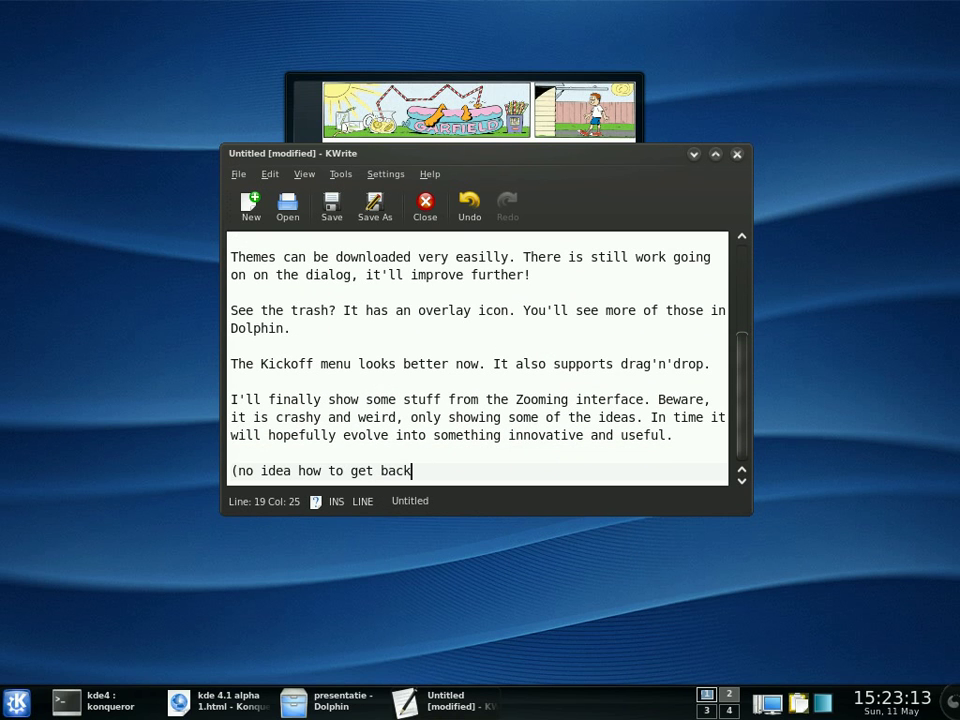
pyautogui.write('... cashew is gone...)')
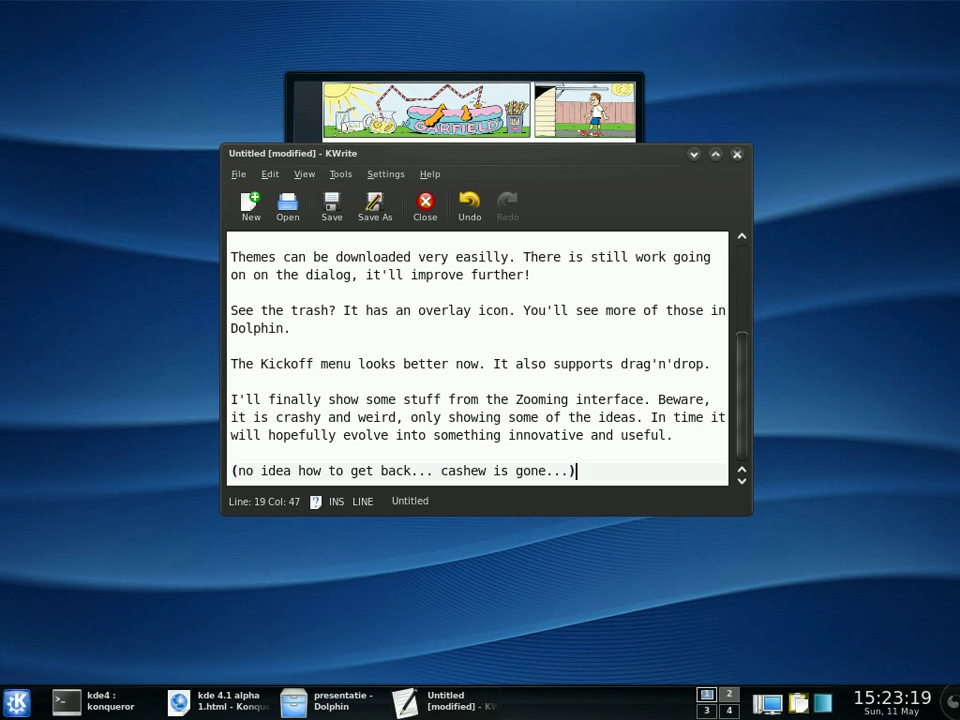
# Add the closing paragraph "Bye" at the end of the notes, separated by a blank line
pyautogui.press('Return')
pyautogui.press('Return')
pyautogui.write('Bye')
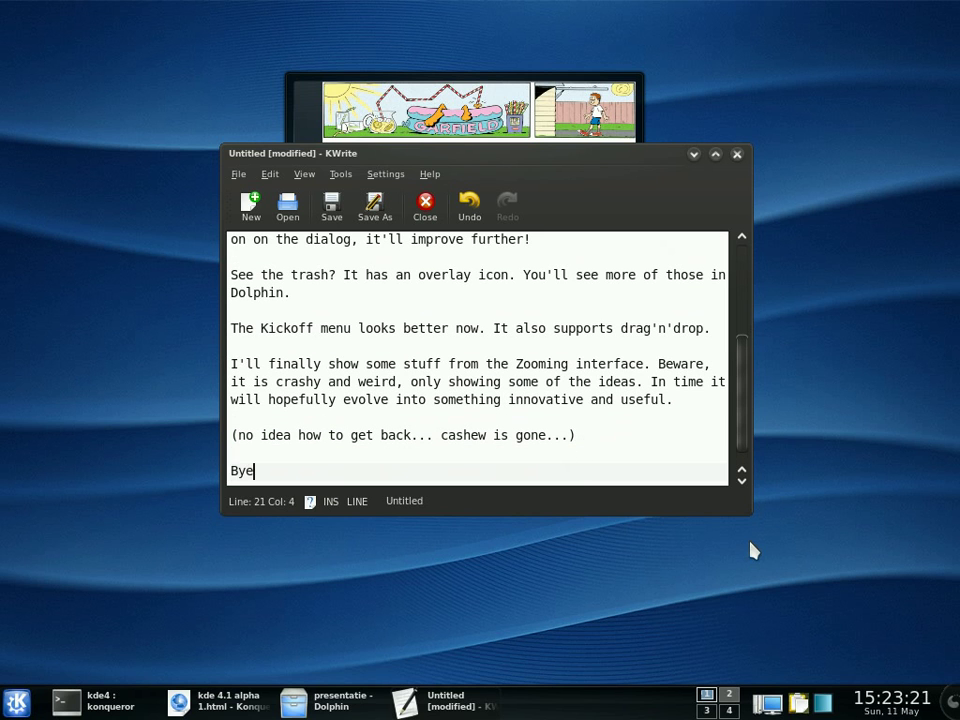